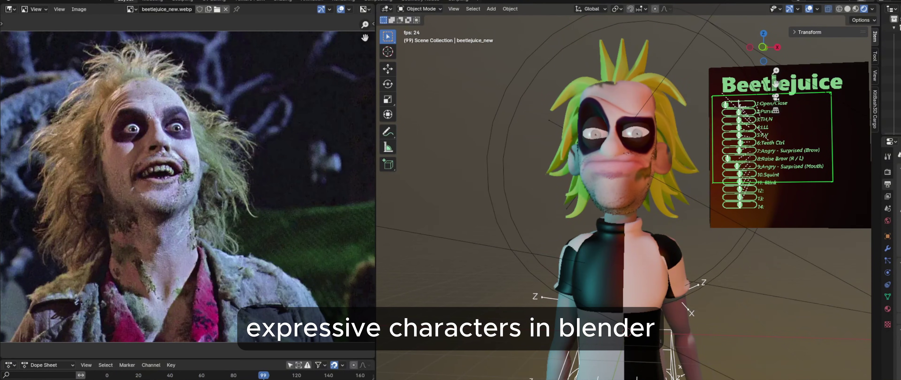
pyautogui.moveTo(786, 271); pyautogui.dragTo(749, 239, button='middle')
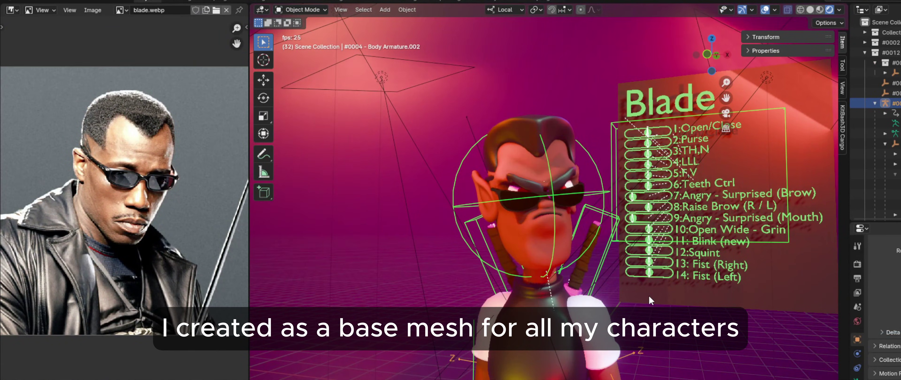
pyautogui.moveTo(770, 245); pyautogui.dragTo(785, 261, button='middle')
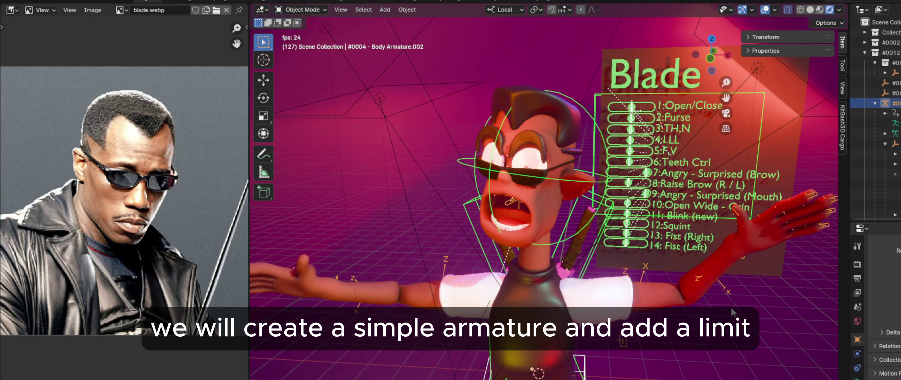
pyautogui.moveTo(733, 311); pyautogui.dragTo(751, 304, button='middle')
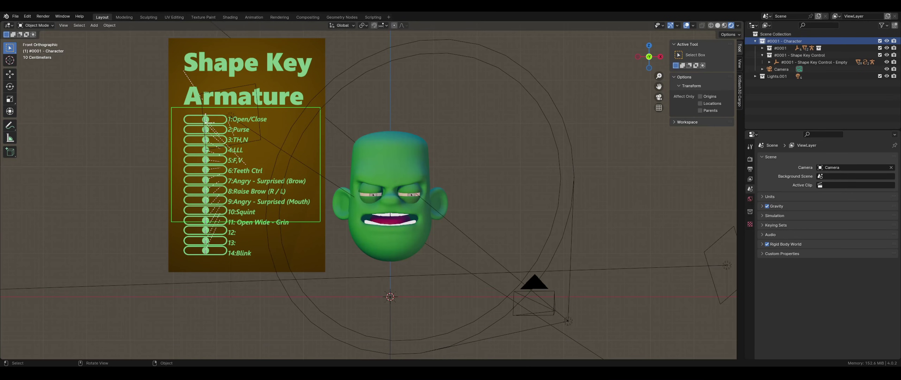
# Step: Add a cube-shaped empty at the world origin and flatten it to a Y scale of about 0.224
pyautogui.hotkey('shift', 'a')
pyautogui.moveTo(428, 297)
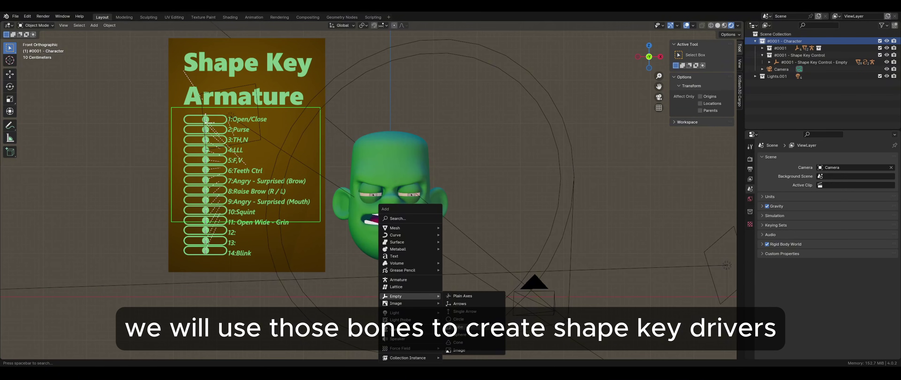
pyautogui.click(454, 327)
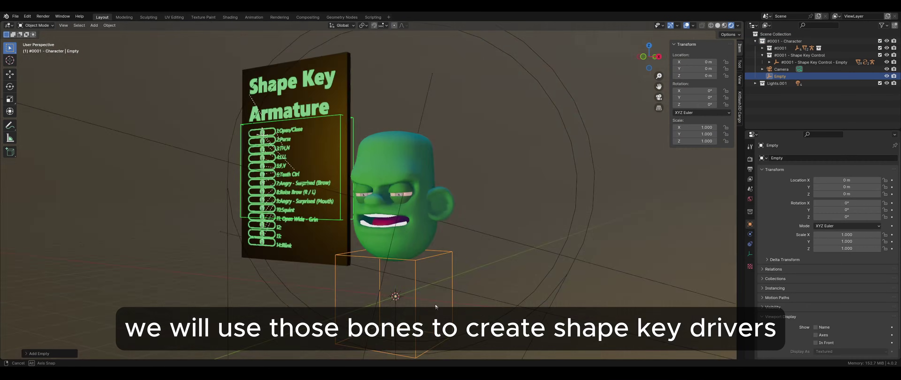
pyautogui.moveTo(371, 305); pyautogui.dragTo(402, 303, button='middle')
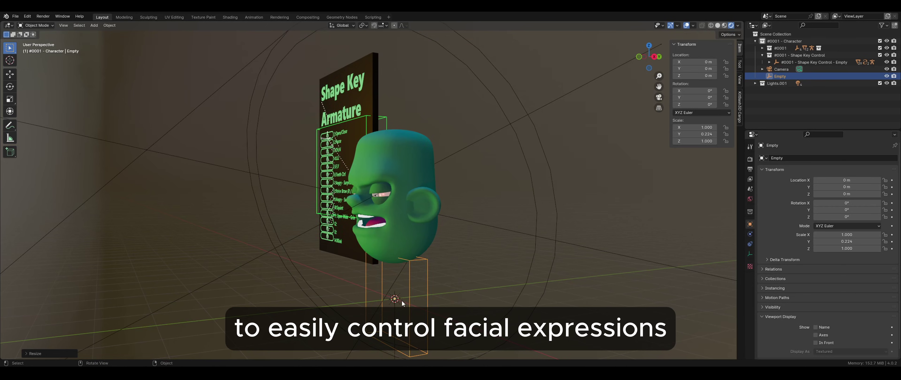
# Step: Add a single-bone armature at the world origin and scale it down to about 0.342
pyautogui.press('KP_1')
pyautogui.hotkey('shift', 'a')
pyautogui.click(451, 274)
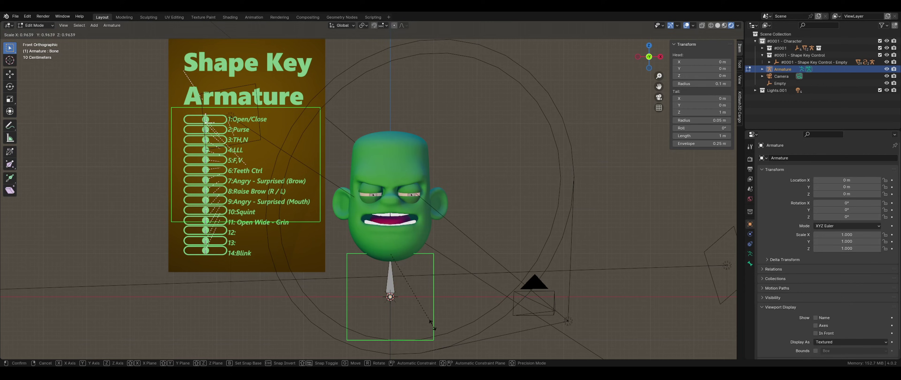
pyautogui.press('s')
pyautogui.click(408, 297)
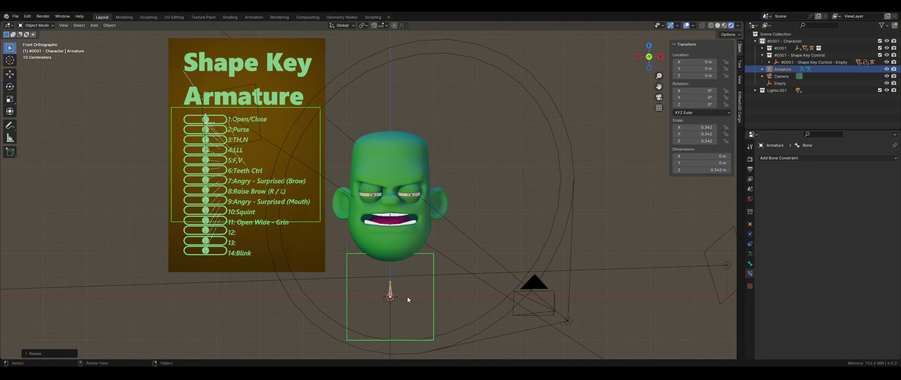
# Step: Duplicate the bone twice downward along Z inside the armature to form a vertical column of three bones
pyautogui.press('Tab')
pyautogui.press('g')
pyautogui.rightClick(399, 304)
pyautogui.press('g')
pyautogui.press('z')
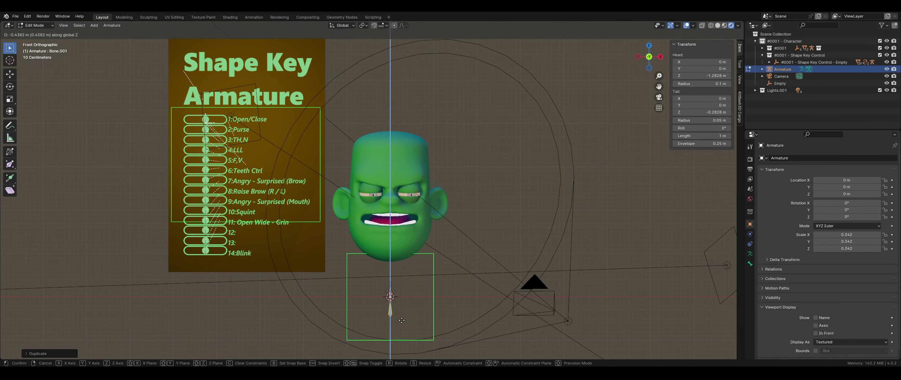
pyautogui.click(402, 323)
pyautogui.hotkey('shift', 'd')
pyautogui.press('z')
pyautogui.click(405, 341)
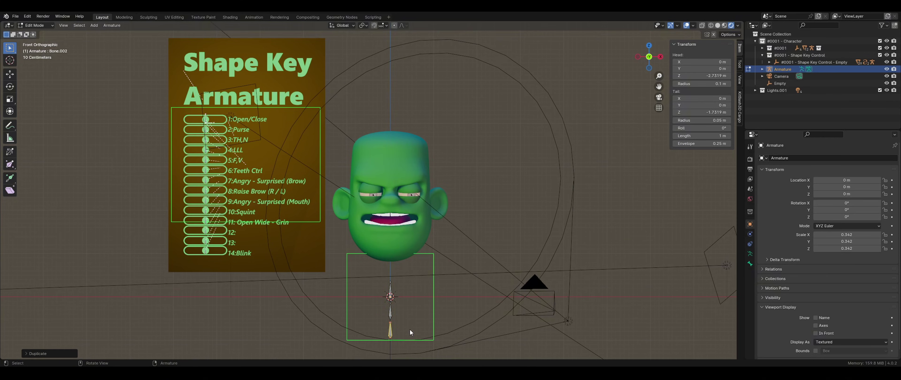
# Step: Move the whole armature inside the cube empty to about X -0.446 m and Z 0.598 m
pyautogui.press('Tab')
pyautogui.press('g')
pyautogui.press('x')
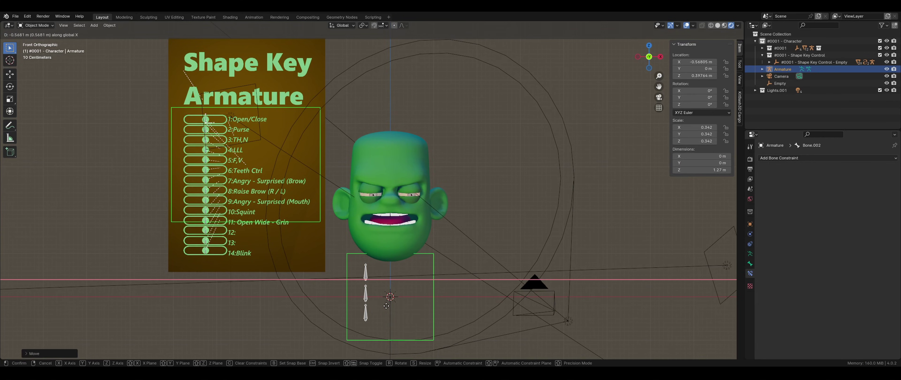
pyautogui.click(396, 310)
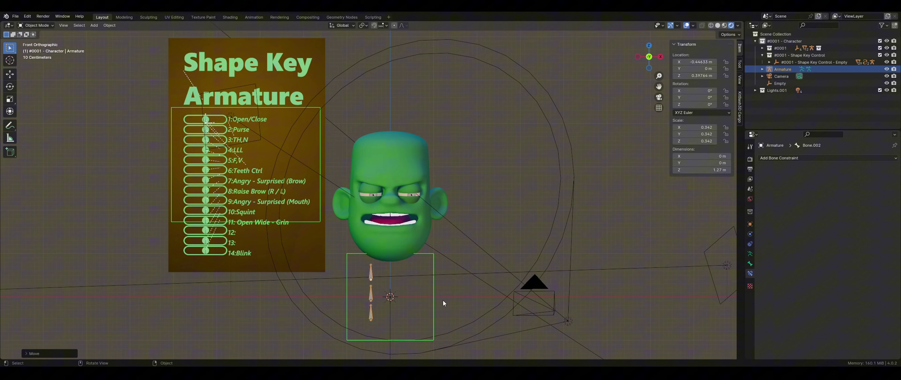
# Step: Parent the armature to the cube empty and test the link by moving the empty
pyautogui.keyDown('shift'); pyautogui.click(435, 302); pyautogui.keyUp('shift')
pyautogui.hotkey('ctrl', 'p')
pyautogui.click(452, 296)
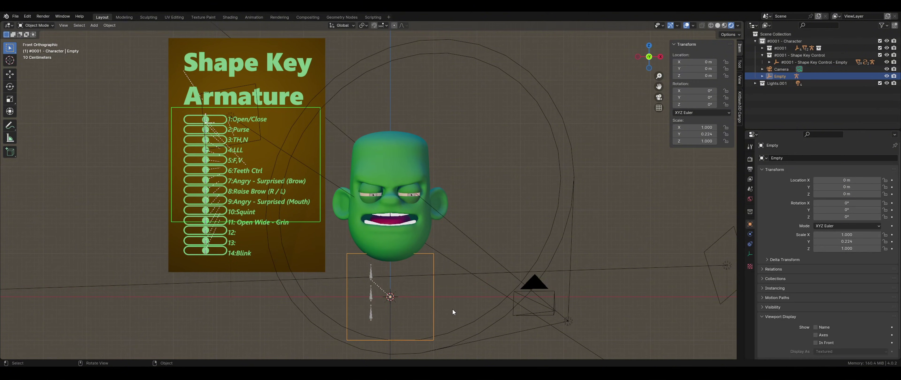
pyautogui.moveTo(452, 308); pyautogui.dragTo(422, 317, button='middle')
pyautogui.press('g')
pyautogui.rightClick(432, 313)
# Step: Switch the armature to Pose Mode and add a Limit Location constraint to the uppermost bone
pyautogui.press('KP_1')
pyautogui.click(372, 280)
pyautogui.press('Tab')
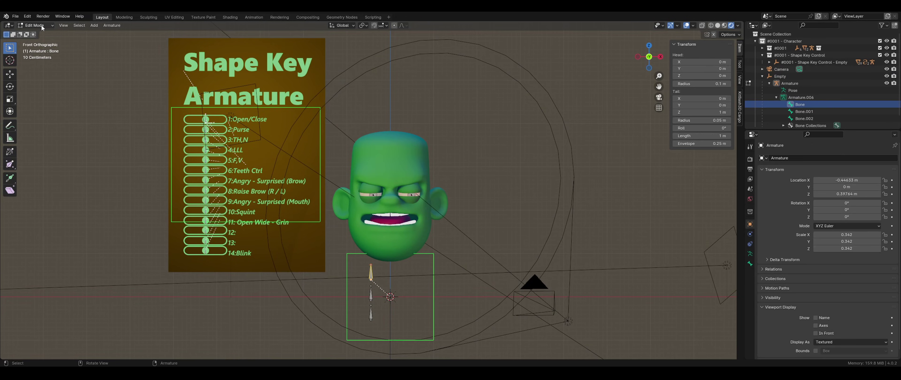
pyautogui.click(41, 28)
pyautogui.click(34, 51)
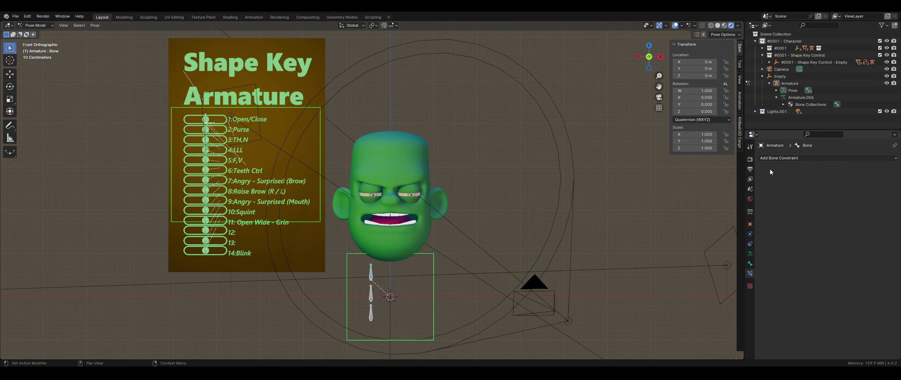
pyautogui.click(781, 159)
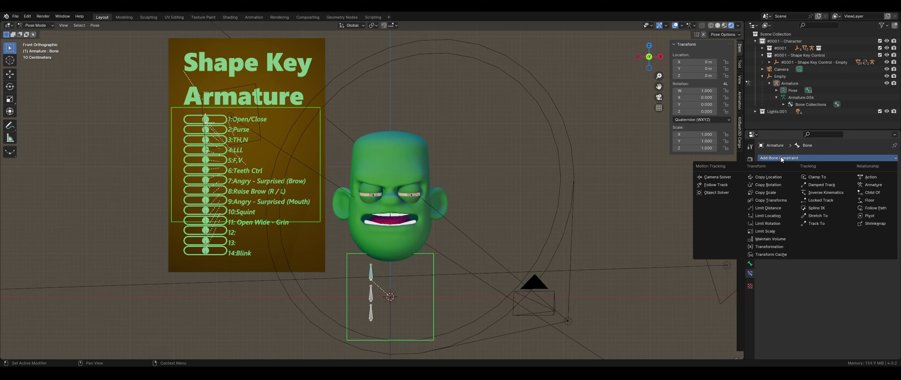
pyautogui.click(767, 216)
# Step: Enable all minimum and maximum X, Y and Z limits on the upper bone's constraint, with Affect Transform and Local Space
pyautogui.click(816, 180)
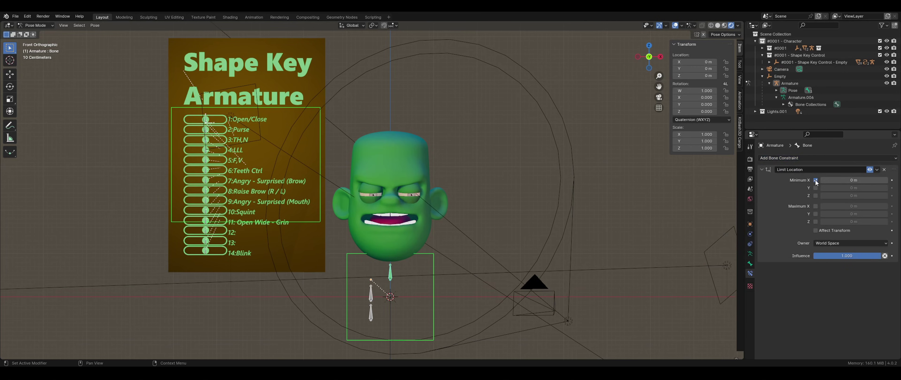
pyautogui.click(815, 195)
pyautogui.click(816, 206)
pyautogui.click(816, 214)
pyautogui.click(815, 221)
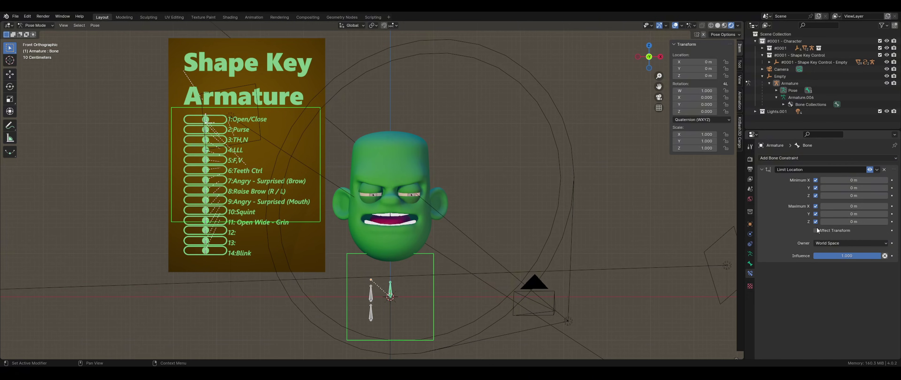
pyautogui.click(834, 243)
pyautogui.click(834, 287)
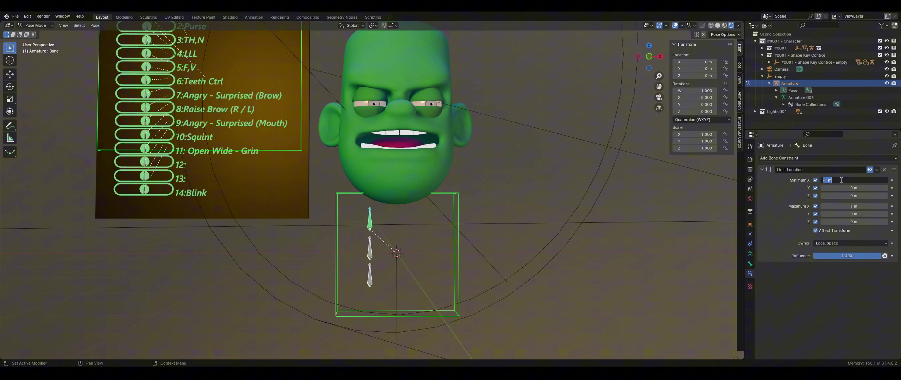
# Step: Set the upper bone's Minimum X to -2.5 m and Maximum X to 2.5 m, and test its sideways travel
pyautogui.write('2.5')
pyautogui.press('Return')
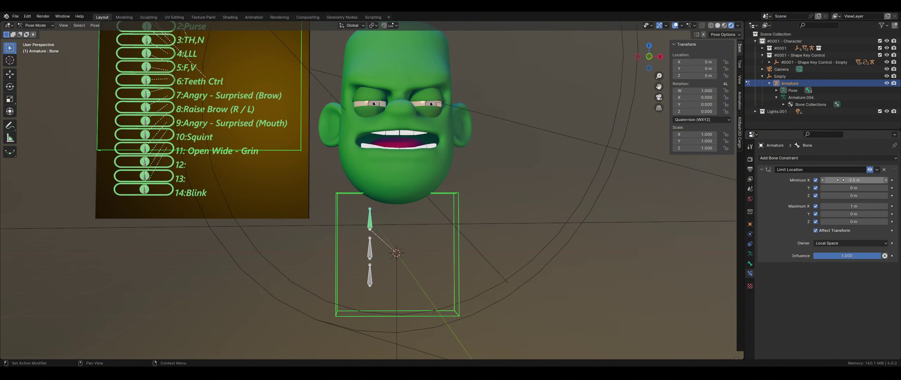
pyautogui.click(851, 207)
pyautogui.write('2.5')
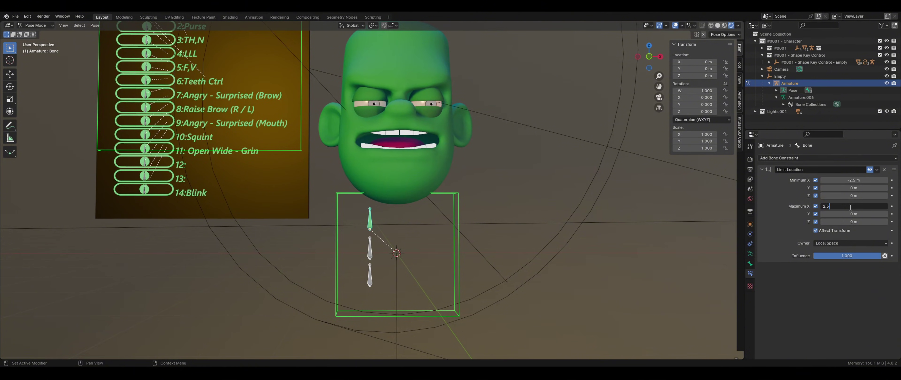
pyautogui.press('Return')
pyautogui.press('g')
pyautogui.press('x')
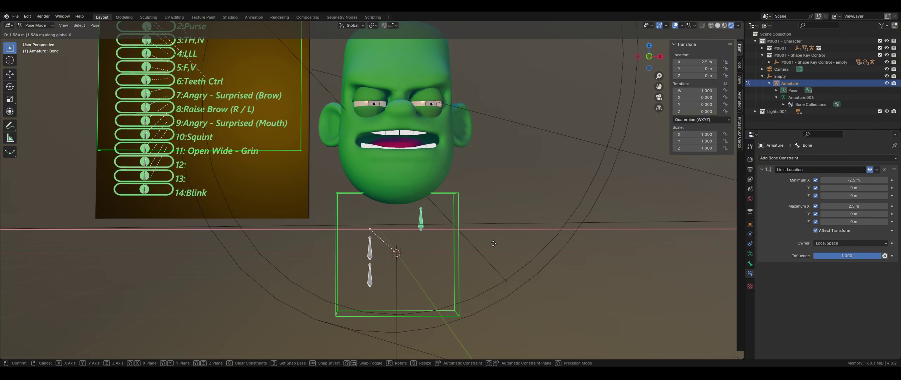
pyautogui.rightClick(370, 245)
# Step: Scale the whole armature down to about 0.189 in Object Mode and return it to Pose Mode
pyautogui.press('Tab')
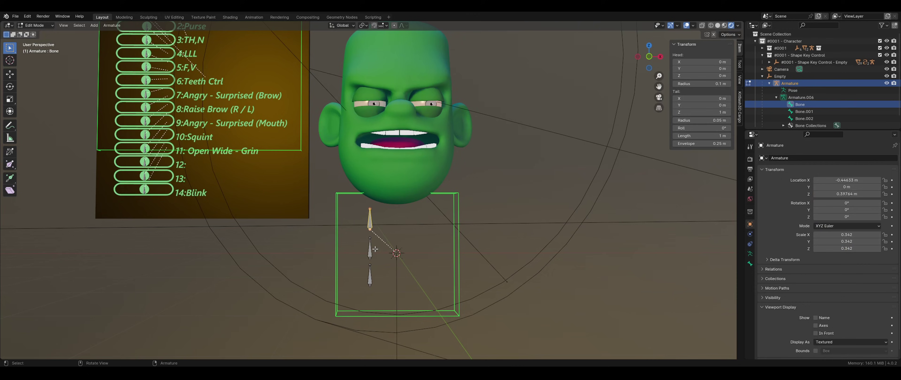
pyautogui.click(35, 25)
pyautogui.click(33, 30)
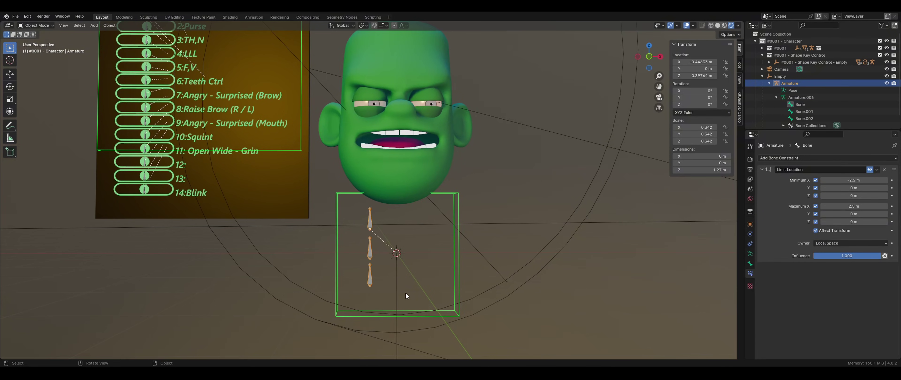
pyautogui.press('s')
pyautogui.click(356, 235)
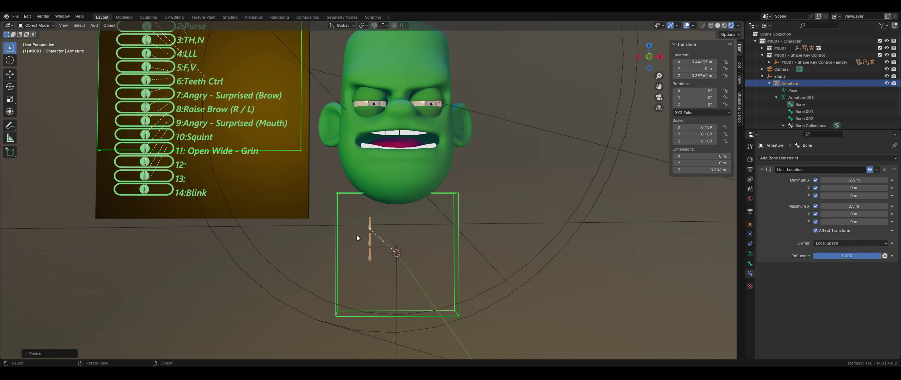
pyautogui.click(35, 25)
pyautogui.click(34, 46)
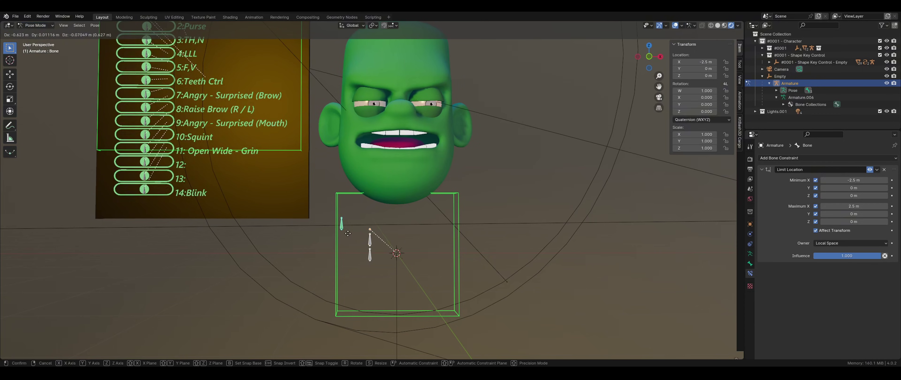
# Step: Add a Limit Location constraint to the middle bone with all limits and Affect Transform enabled in Local Space
pyautogui.click(372, 243)
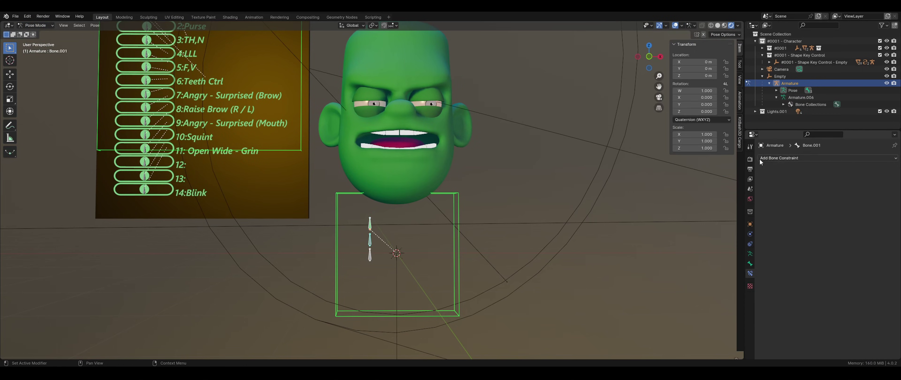
pyautogui.click(760, 159)
pyautogui.click(774, 215)
pyautogui.click(816, 180)
pyautogui.moveTo(816, 188); pyautogui.dragTo(815, 231)
pyautogui.click(821, 243)
pyautogui.click(829, 283)
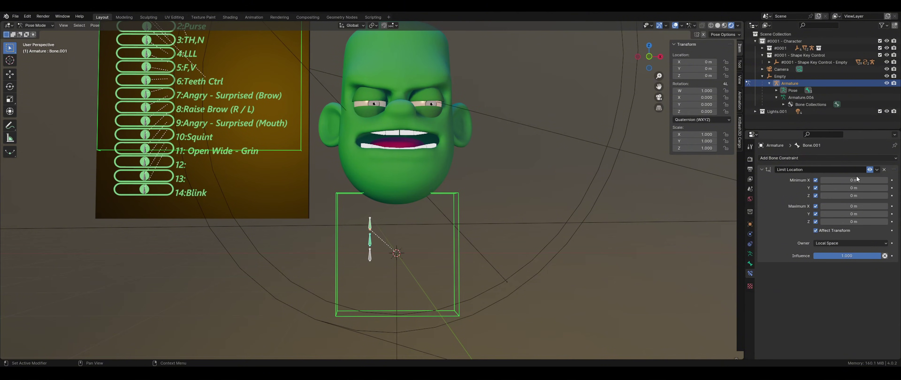
# Step: Set the middle bone's Minimum X to -2.5 m and Maximum X to 2.5 m, and test its movement
pyautogui.click(857, 180)
pyautogui.write('-2.5')
pyautogui.press('Return')
pyautogui.click(854, 207)
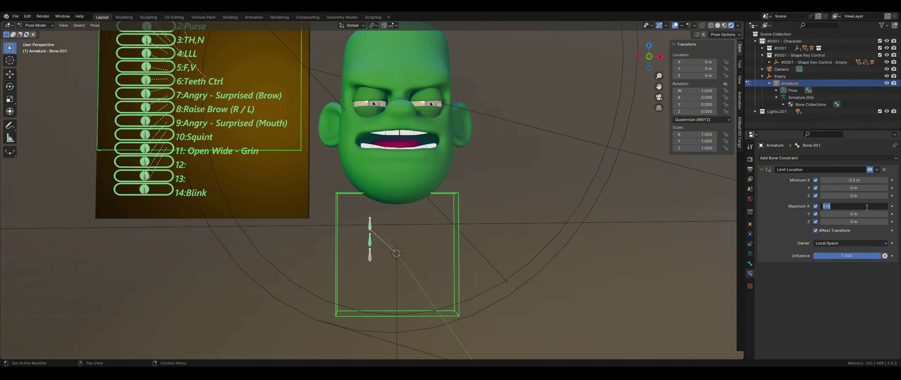
pyautogui.write('2.5')
pyautogui.press('Return')
pyautogui.press('g')
pyautogui.rightClick(368, 255)
# Step: Add a Limit Location constraint to the lowest bone with all limits and Affect Transform enabled in Local Space
pyautogui.click(370, 255)
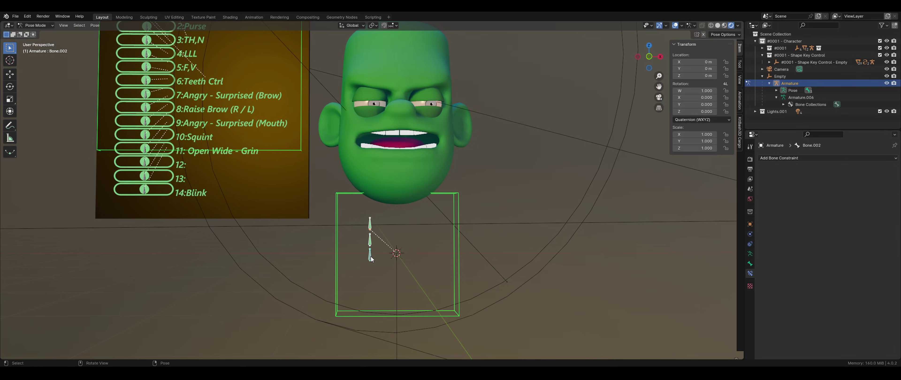
pyautogui.click(801, 159)
pyautogui.click(778, 216)
pyautogui.moveTo(816, 180); pyautogui.dragTo(816, 230)
pyautogui.click(851, 243)
pyautogui.click(828, 284)
# Step: Set the lowest bone's Minimum X to -2.5 m and Maximum X to 2.5 m
pyautogui.click(854, 180)
pyautogui.write('-2.5')
pyautogui.click(854, 207)
pyautogui.write('2.5')
pyautogui.press('Return')
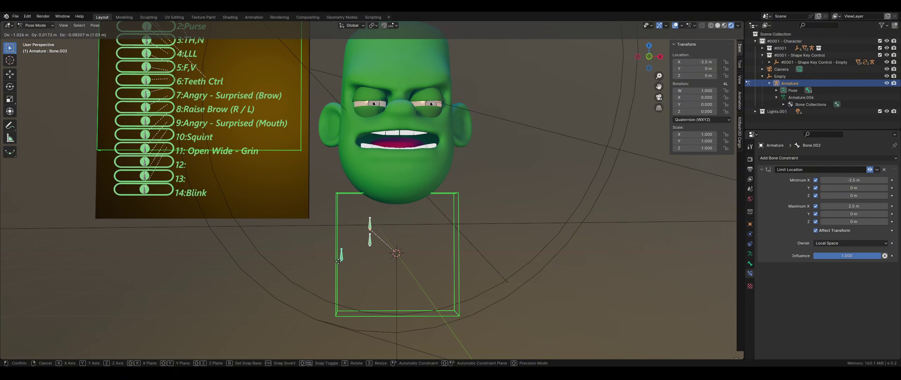
# Step: Add a text object at the world origin, rotated 90° about X to stand upright in the front view
pyautogui.hotkey('shift', 'a')
pyautogui.click(396, 241)
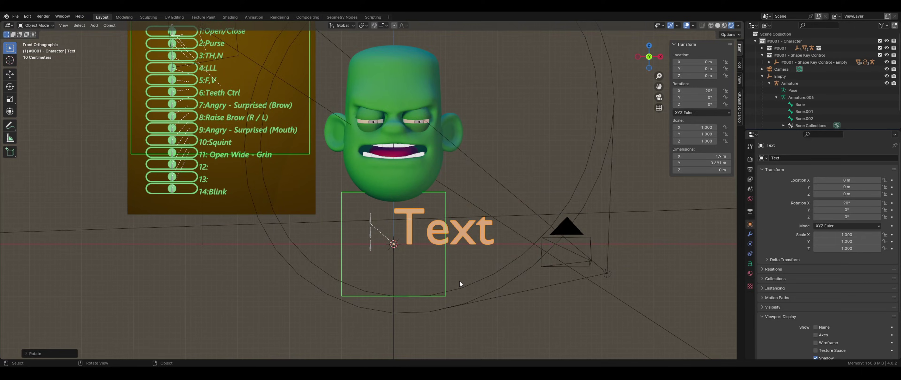
pyautogui.press('KP_1')
# Step: Replace the default text with three label lines: "Open/Close", "Purse" and "Angry Face"
pyautogui.press('Tab')
pyautogui.press('BackSpace')
pyautogui.press('BackSpace')
pyautogui.press('BackSpace')
pyautogui.press('BackSpace')
pyautogui.write('Open/Close')
pyautogui.press('Return')
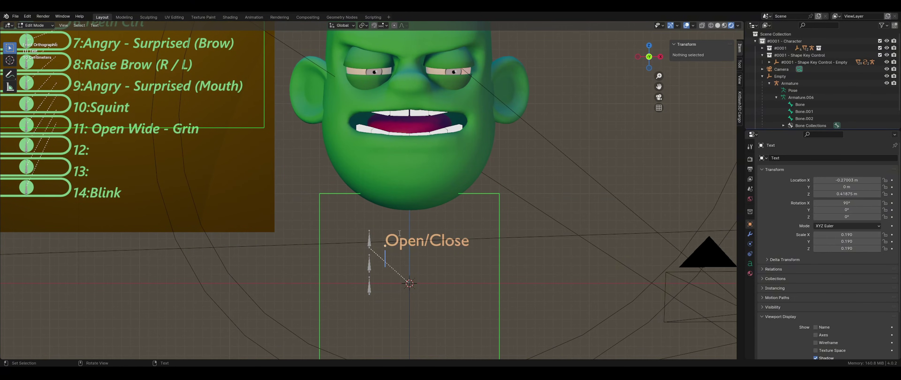
pyautogui.write('Purse')
pyautogui.press('Return')
pyautogui.write('Angry Face')
pyautogui.press('Tab')
# Step: Shift the label text along X and adjust its size so that the lines sit beside the three bones
pyautogui.scroll(-3, 388, 294)
pyautogui.press('g')
pyautogui.press('x')
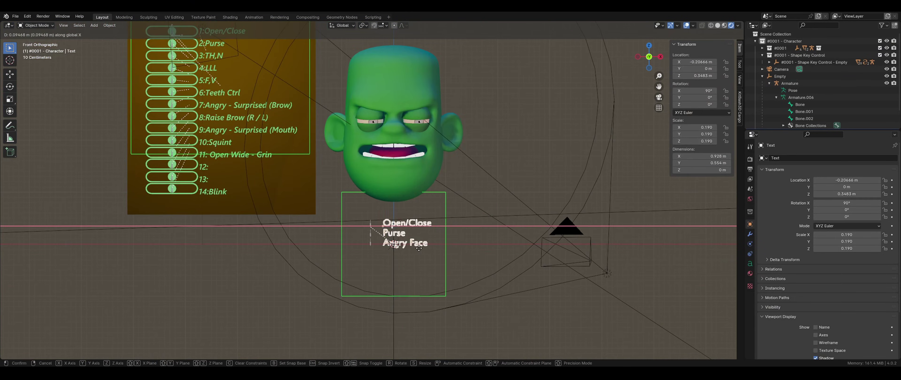
pyautogui.click(419, 248)
pyautogui.press('g')
pyautogui.press('x')
pyautogui.press('s')
pyautogui.moveTo(454, 265); pyautogui.dragTo(461, 259, button='middle')
# Step: Assign a new white material to the label text and change its surface shader
pyautogui.click(750, 273)
pyautogui.click(830, 188)
pyautogui.click(852, 232)
pyautogui.click(836, 92)
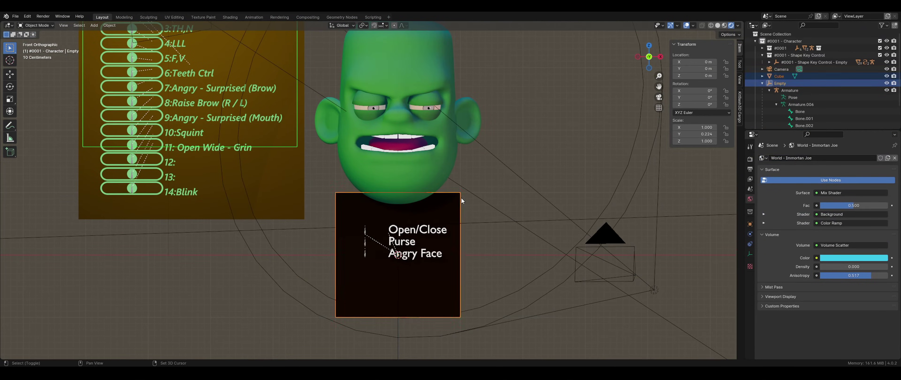
# Step: Add a filled circle mesh at the world origin and assign the existing Material.001 to it
pyautogui.hotkey('shift', 'a')
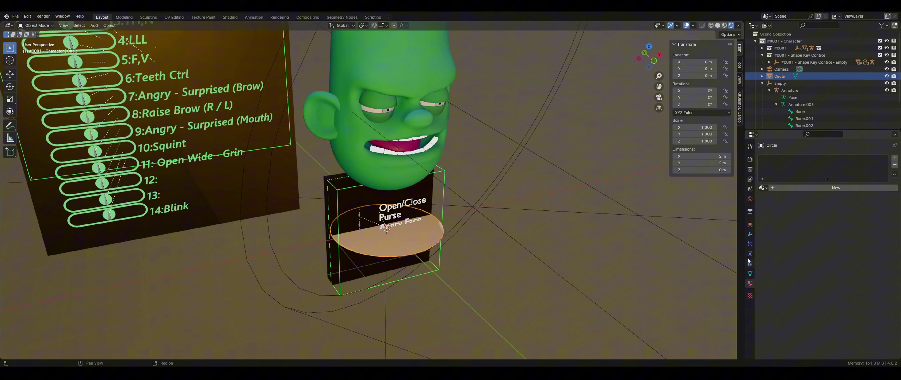
pyautogui.click(776, 187)
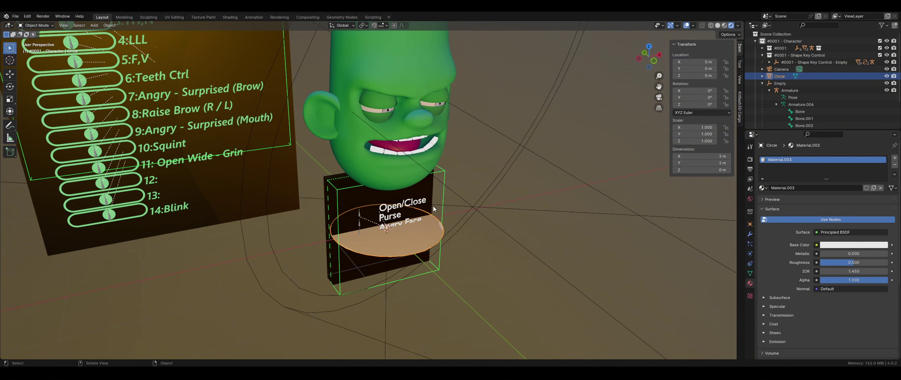
pyautogui.click(764, 188)
pyautogui.click(792, 245)
# Step: Rotate the circle 90° about X and scale it down to about 0.077 in the front view
pyautogui.write('rx90')
pyautogui.press('Return')
pyautogui.press('KP_1')
pyautogui.press('s')
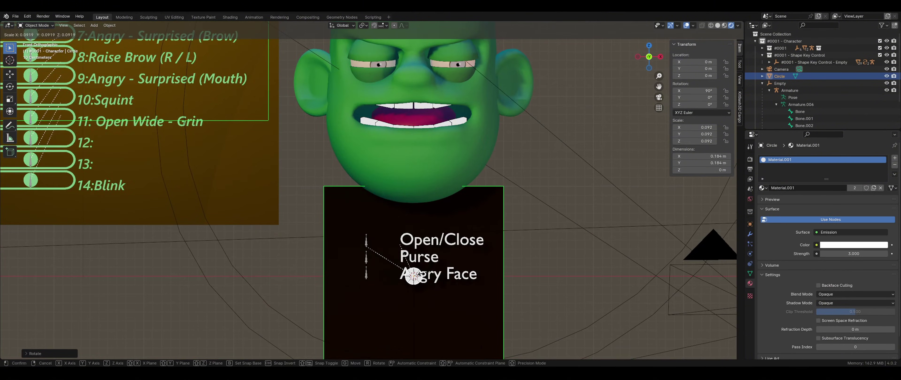
pyautogui.click(418, 275)
# Step: Move the circle along X and Z onto the bone beside "Open/Close", at about X -0.53 m
pyautogui.press('g')
pyautogui.press('x')
pyautogui.click(371, 275)
pyautogui.press('g')
pyautogui.press('z')
pyautogui.click(371, 241)
pyautogui.press('g')
pyautogui.press('z')
pyautogui.click(371, 241)
pyautogui.moveTo(315, 259); pyautogui.dragTo(381, 267, button='middle')
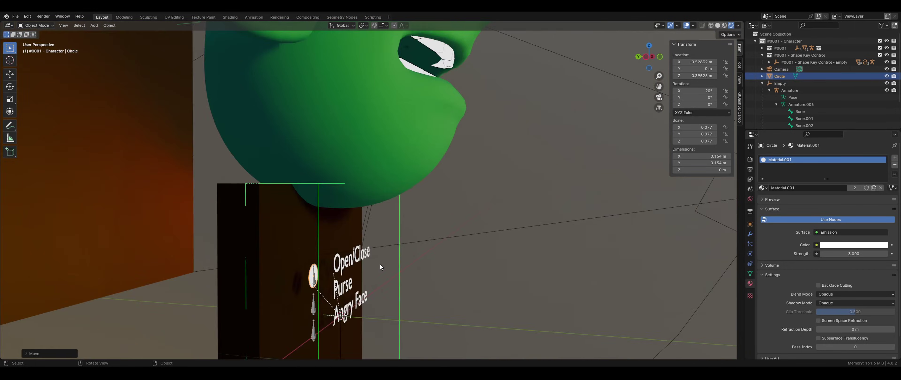
# Step: Duplicate the circle twice downward along Z, about 0.18 m apart, onto the Purse and Angry Face bones
pyautogui.press('KP_1')
pyautogui.hotkey('shift', 'd')
pyautogui.press('z')
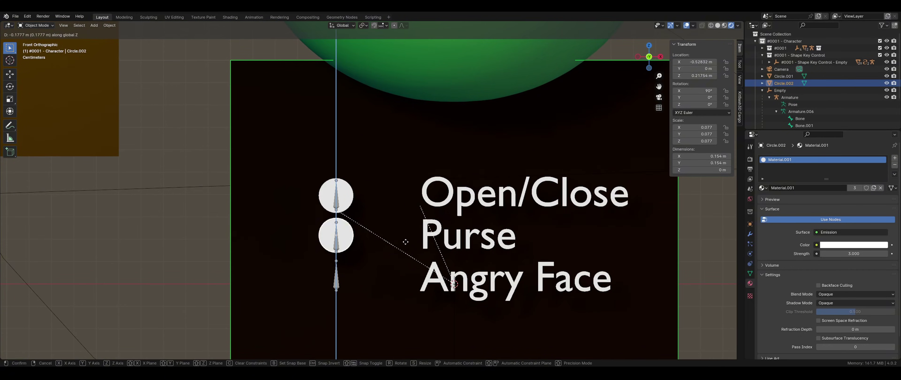
pyautogui.click(406, 243)
pyautogui.hotkey('shift', 'd')
pyautogui.press('z')
pyautogui.click(408, 282)
# Step: Put the armature in Pose Mode and parent the first circle to the Open/Close bone with the Bone option
pyautogui.click(335, 245)
pyautogui.click(36, 25)
pyautogui.click(39, 48)
pyautogui.click(328, 200)
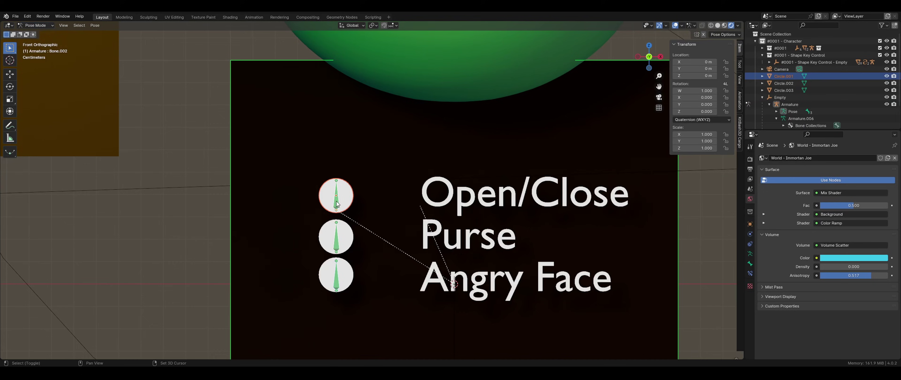
pyautogui.keyDown('shift'); pyautogui.click(336, 205); pyautogui.keyUp('shift')
pyautogui.hotkey('ctrl', 'p')
pyautogui.click(308, 247)
# Step: Parent the Purse and Angry Face circles to their own bones with the Bone option
pyautogui.click(326, 241)
pyautogui.keyDown('shift'); pyautogui.click(336, 238); pyautogui.keyUp('shift')
pyautogui.hotkey('ctrl', 'p')
pyautogui.click(376, 230)
pyautogui.click(327, 275)
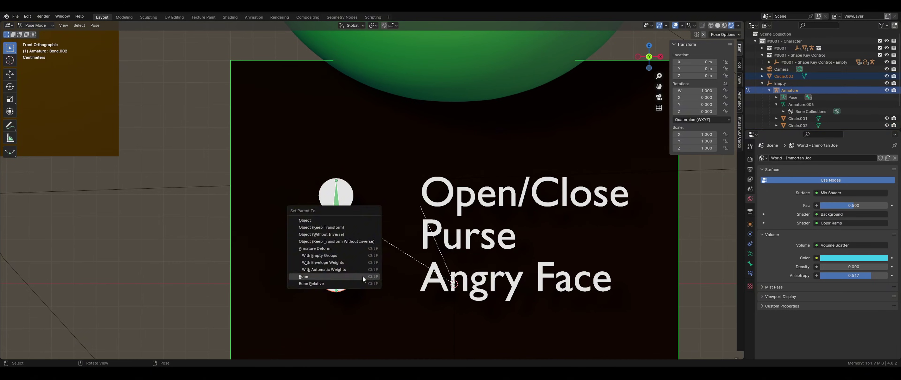
pyautogui.click(363, 276)
# Step: Try moving the Open/Close bone to check that its circle follows
pyautogui.click(337, 196)
pyautogui.press('g')
pyautogui.rightClick(270, 198)
# Step: Return to Object Mode and move the label text about 0.16 m along X, away from the circles
pyautogui.click(36, 25)
pyautogui.click(37, 34)
pyautogui.click(460, 207)
pyautogui.press('g')
pyautogui.press('x')
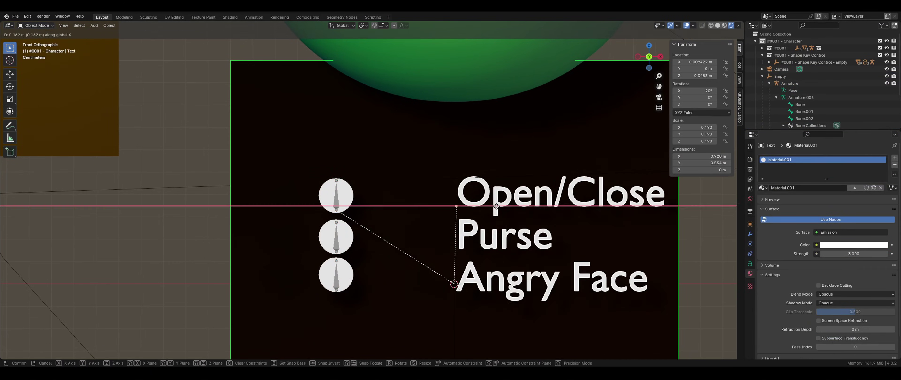
pyautogui.click(496, 207)
pyautogui.scroll(-7, 469, 212)
pyautogui.keyDown('shift'); pyautogui.click(360, 192); pyautogui.keyUp('shift')
pyautogui.press('g')
pyautogui.press('x')
pyautogui.rightClick(363, 196)
# Step: Move the panel's parent empty up about 2.4 m along Z and along X to sit beside the character's head
pyautogui.click(456, 216)
pyautogui.scroll(-3, 443, 210)
pyautogui.press('g')
pyautogui.press('z')
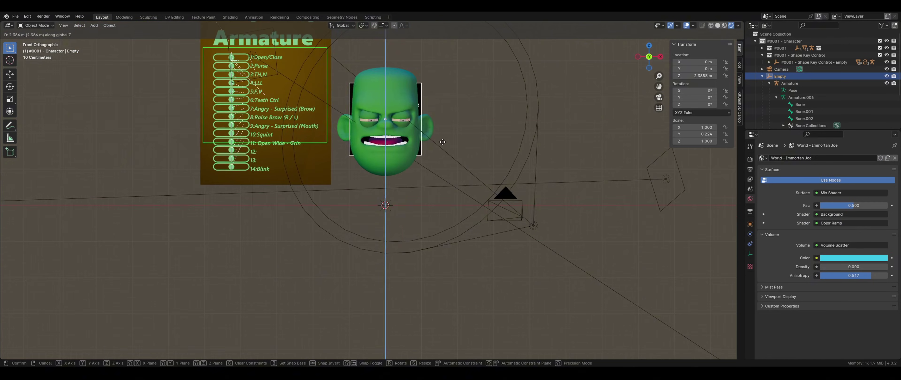
pyautogui.click(443, 141)
pyautogui.press('g')
pyautogui.press('x')
pyautogui.click(531, 142)
# Step: In Pose Mode, move the Open/Close bone to its 2.5 m X limit and return to Object Mode
pyautogui.scroll(2, 504, 105)
pyautogui.keyDown('shift'); pyautogui.moveTo(504, 86); pyautogui.dragTo(495, 156, button='middle'); pyautogui.keyUp('shift')
pyautogui.click(418, 207)
pyautogui.click(484, 147)
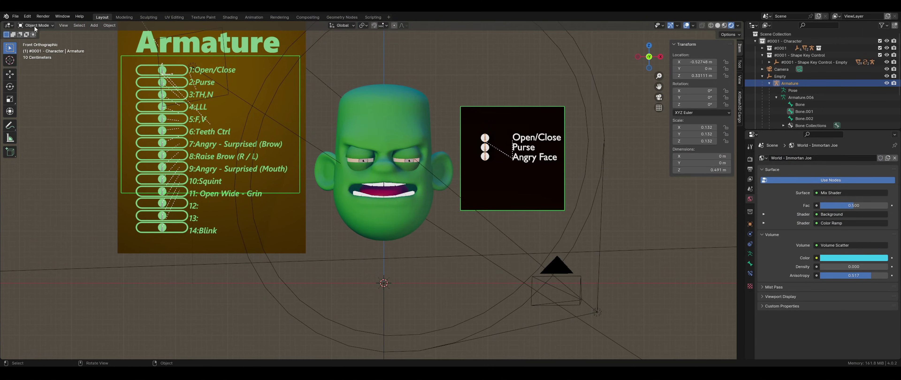
pyautogui.click(35, 26)
pyautogui.click(35, 49)
pyautogui.click(484, 138)
pyautogui.press('g')
pyautogui.click(512, 144)
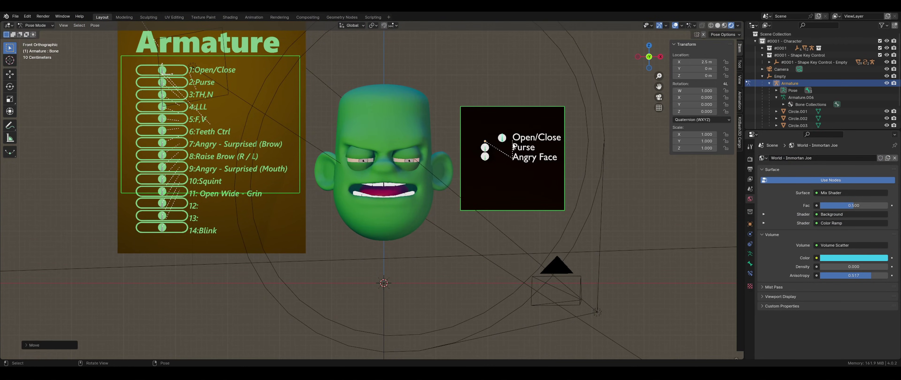
pyautogui.click(36, 25)
pyautogui.click(35, 32)
# Step: Add a Basis shape key and a second shape key named "Open" to the character's head
pyautogui.click(396, 212)
pyautogui.click(751, 273)
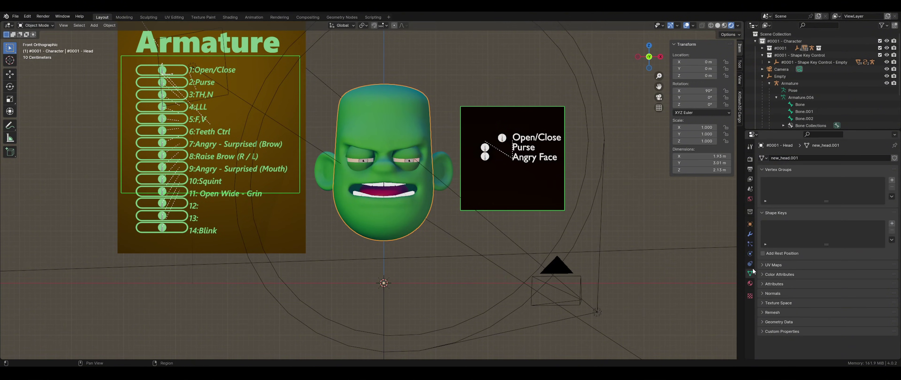
pyautogui.moveTo(741, 270); pyautogui.dragTo(699, 255)
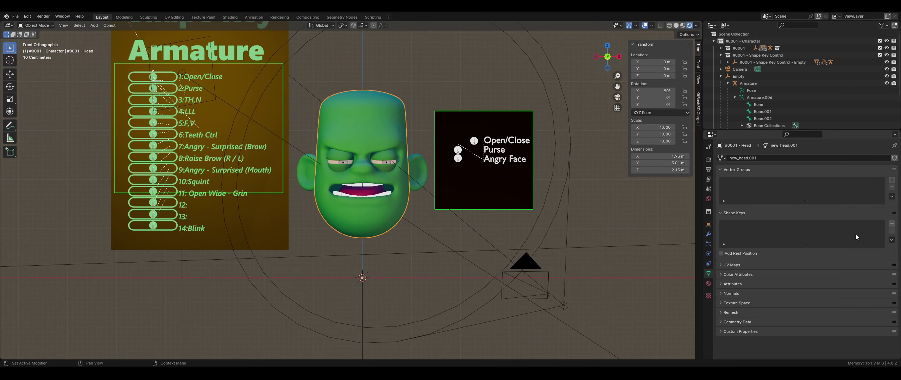
pyautogui.click(892, 224)
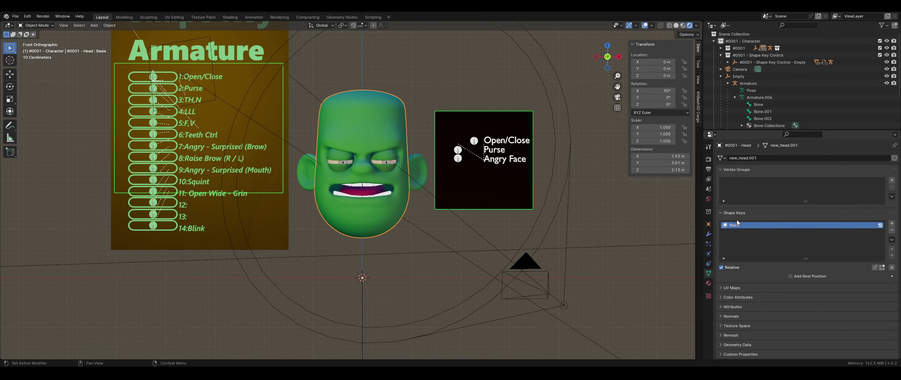
pyautogui.click(892, 223)
pyautogui.doubleClick(736, 232)
pyautogui.write('Open')
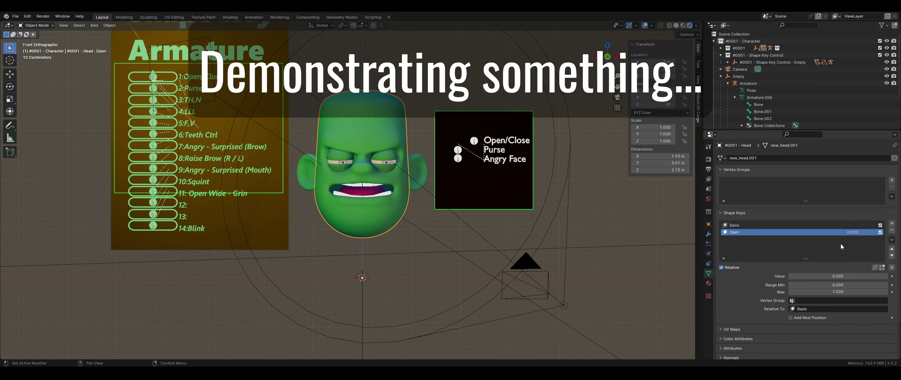
# Step: Add a driver to the Open shape key's value, targeting the Armature object and its bone named Bone
pyautogui.rightClick(843, 233)
pyautogui.click(825, 238)
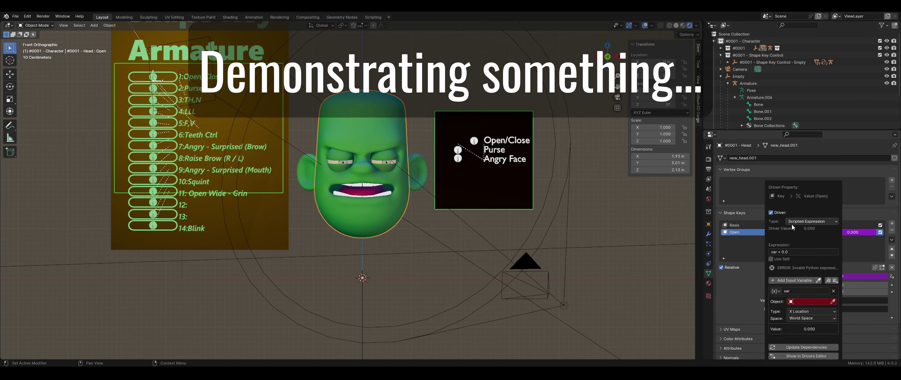
pyautogui.click(832, 301)
pyautogui.click(458, 157)
pyautogui.rightClick(856, 232)
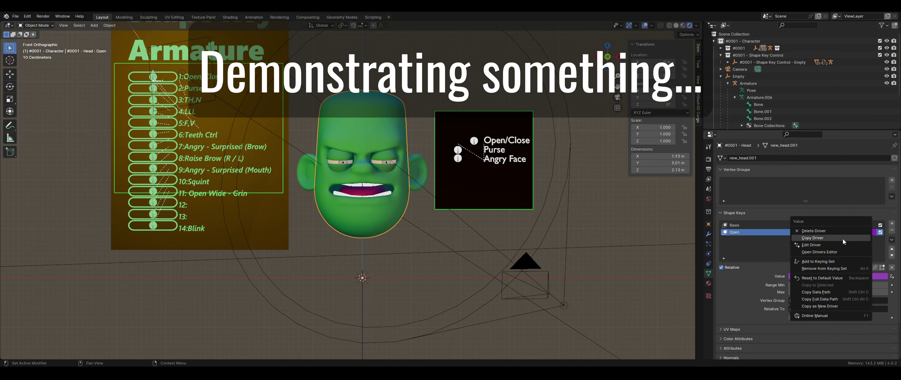
pyautogui.click(841, 240)
pyautogui.click(827, 301)
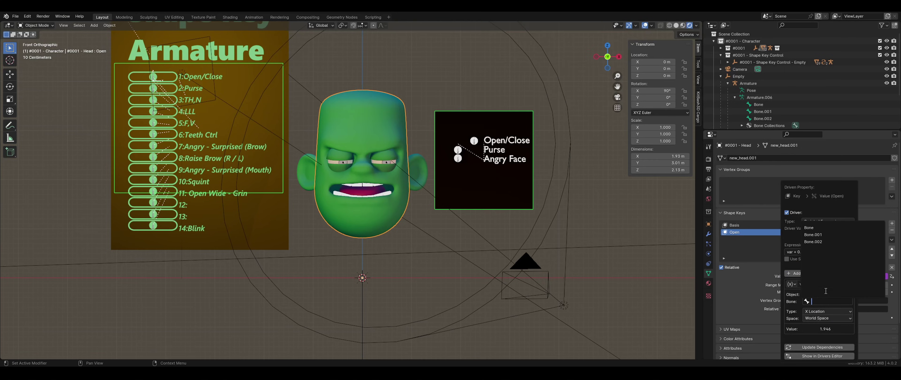
pyautogui.click(821, 227)
# Step: Set the driver expression to -var*.4 and its variable space to Local Space
pyautogui.click(809, 252)
pyautogui.write('-')
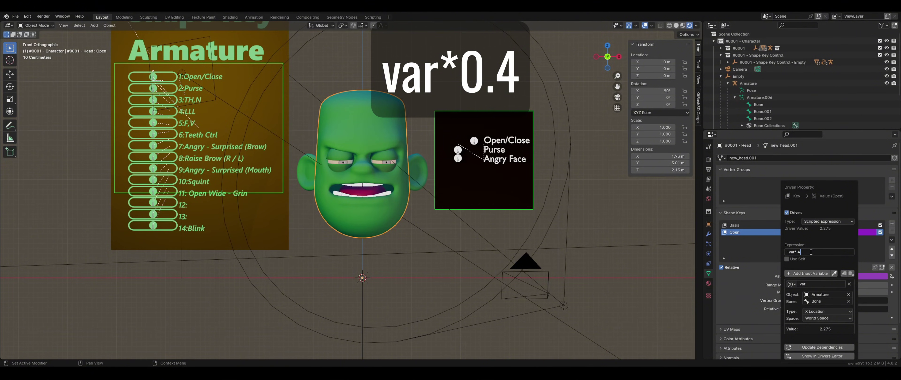
pyautogui.write('var*.4')
pyautogui.press('Return')
pyautogui.click(832, 318)
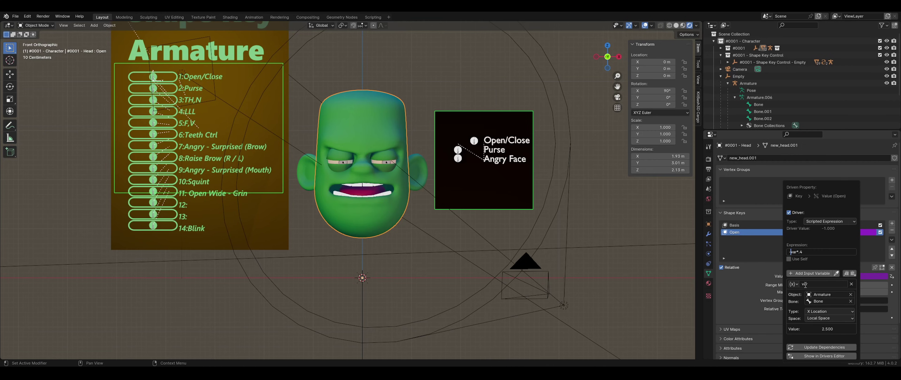
# Step: Sculpt the Open shape by pulling the mouth area down with the Grab brush, and return to Object Mode
pyautogui.click(37, 25)
pyautogui.click(37, 49)
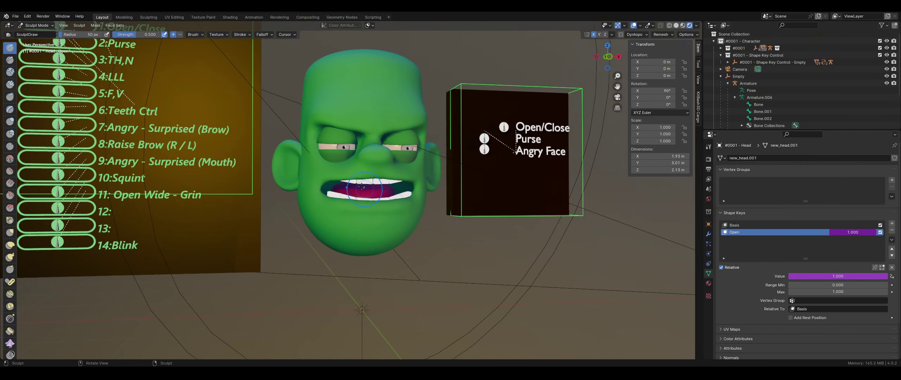
pyautogui.press('g')
pyautogui.moveTo(347, 198); pyautogui.dragTo(357, 327)
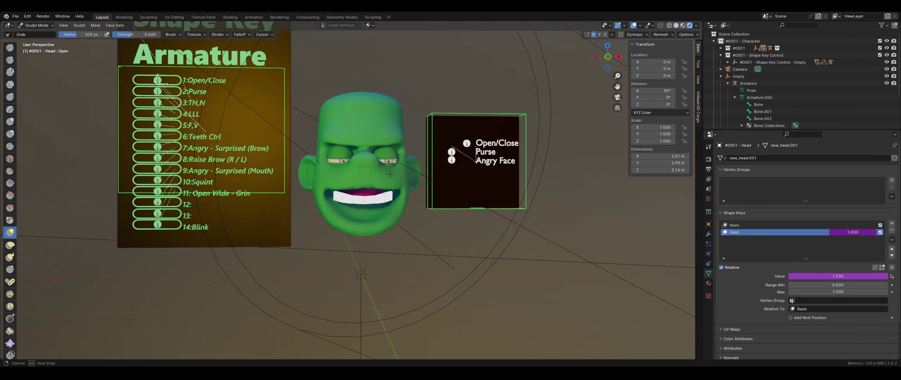
pyautogui.click(36, 25)
pyautogui.click(39, 33)
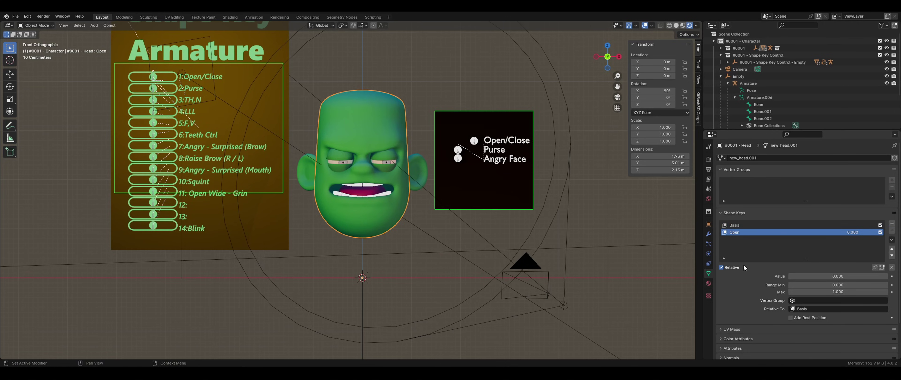
# Step: Drive the Open shape key's value from the Armature object, selecting Bone as the driver's bone
pyautogui.rightClick(852, 229)
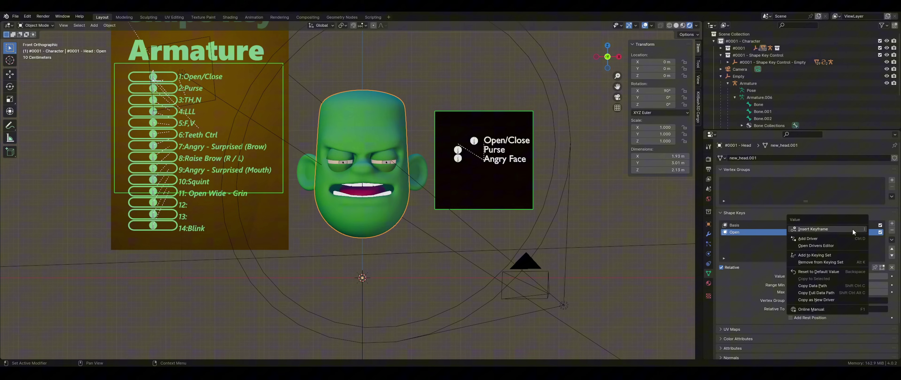
pyautogui.click(825, 239)
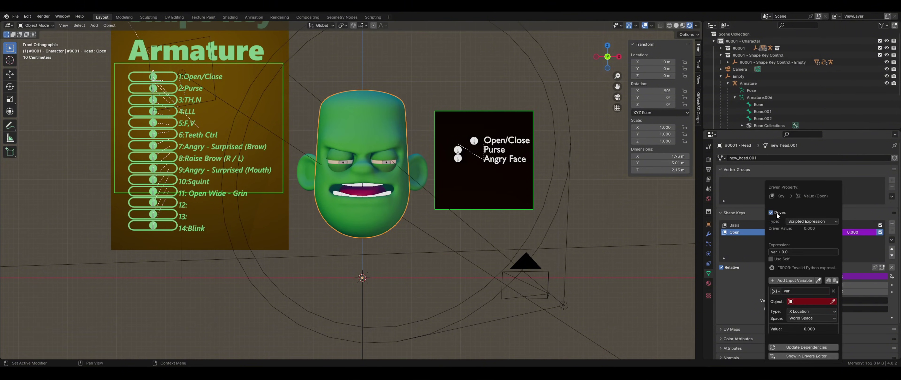
pyautogui.click(833, 301)
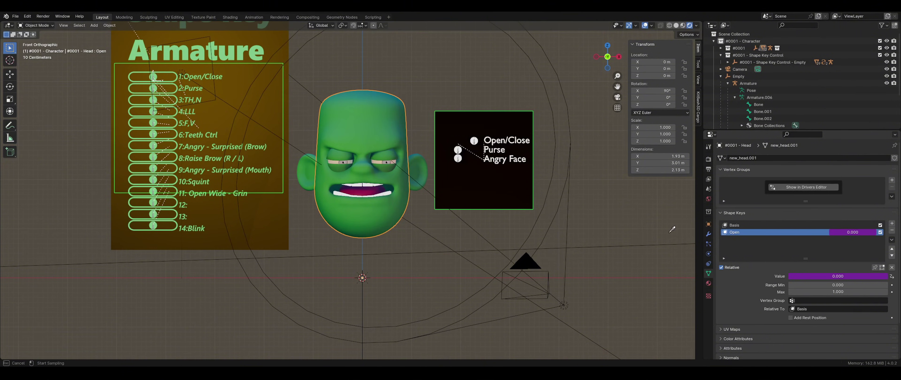
pyautogui.click(460, 154)
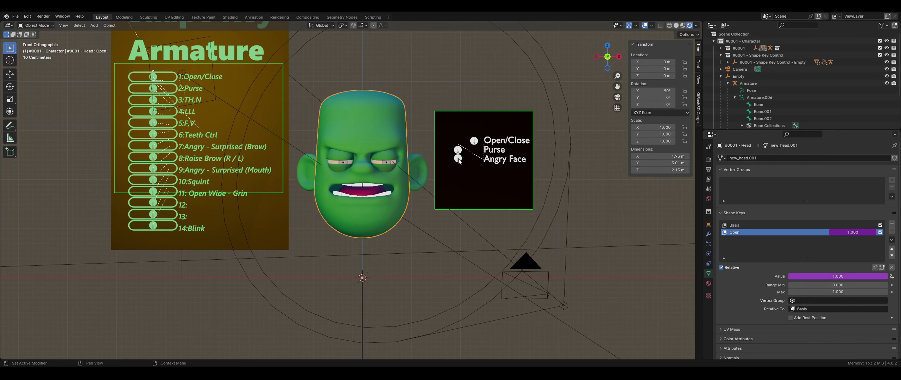
pyautogui.rightClick(857, 236)
pyautogui.click(841, 243)
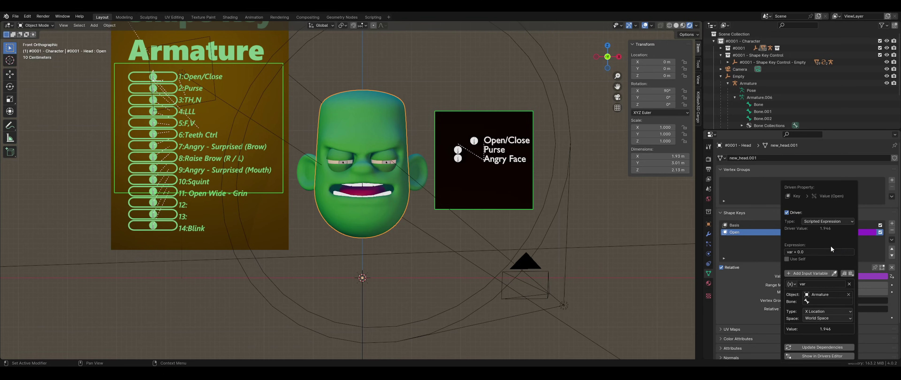
pyautogui.click(826, 302)
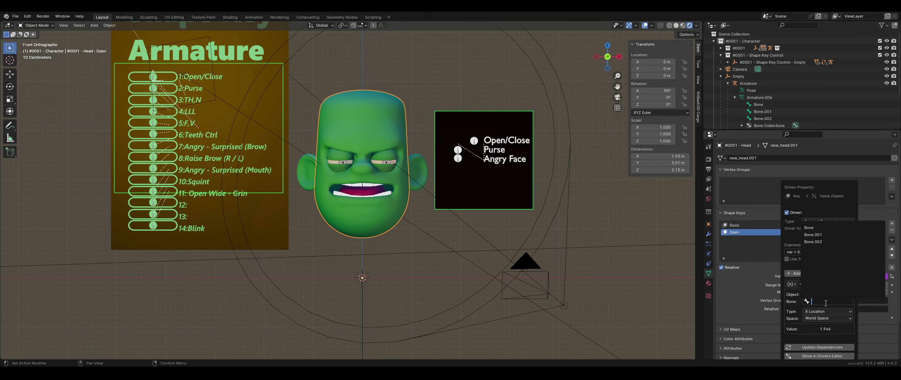
pyautogui.click(820, 227)
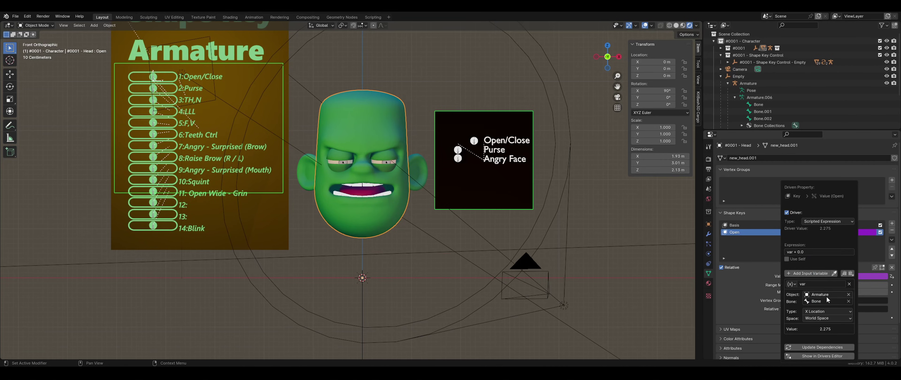
# Step: Set the Open driver's expression to -var*.4 and read the bone's X Location in Local Space
pyautogui.click(808, 250)
pyautogui.click(839, 312)
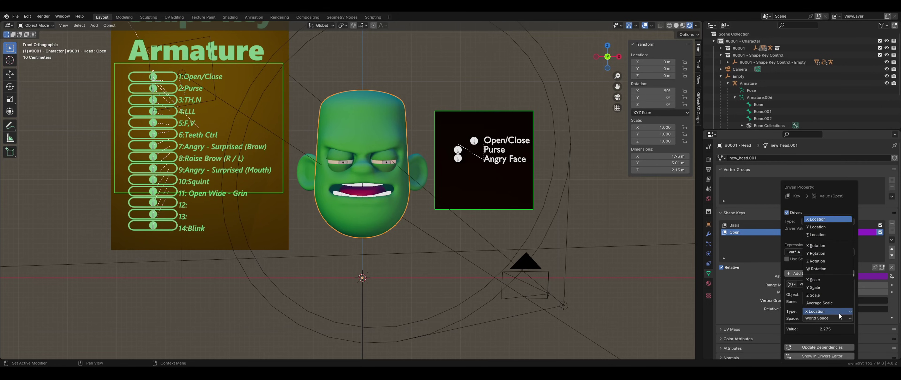
pyautogui.click(838, 313)
pyautogui.click(835, 317)
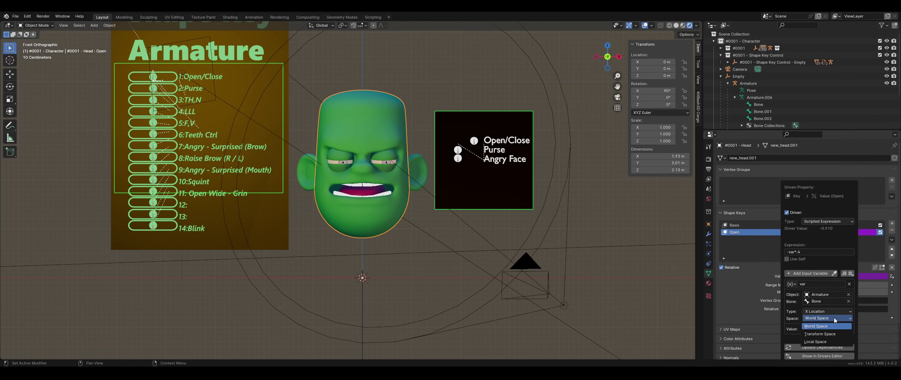
pyautogui.click(825, 344)
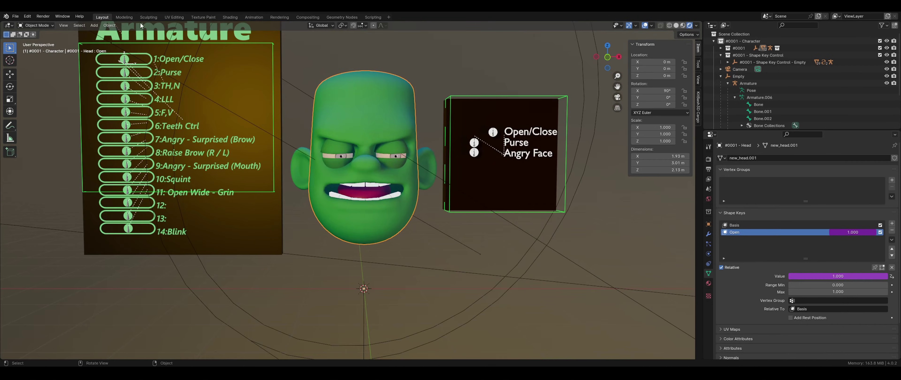
# Step: Sculpt the head's Open shape by pulling the lower lip and mouth down with the Snake Hook brush, and return to Object Mode
pyautogui.click(37, 25)
pyautogui.click(35, 49)
pyautogui.moveTo(320, 211)
pyautogui.mouseDown(button='middle')
pyautogui.moveTo(433, 207)
pyautogui.moveTo(101, 228)
pyautogui.mouseUp(button='middle')
pyautogui.moveTo(376, 196); pyautogui.dragTo(357, 197, button='middle')
pyautogui.scroll(1, 357, 197)
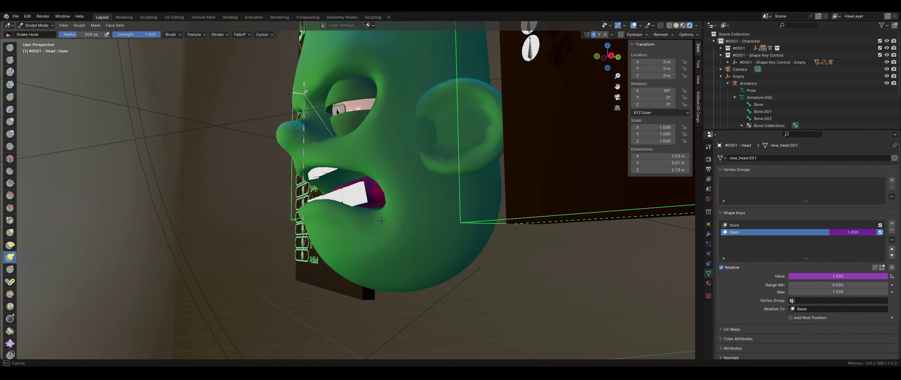
pyautogui.moveTo(382, 221); pyautogui.dragTo(421, 231, button='middle')
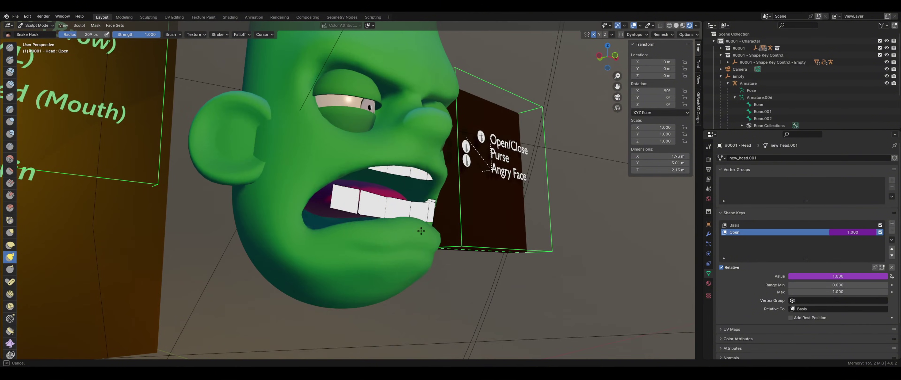
pyautogui.moveTo(405, 222); pyautogui.dragTo(370, 249)
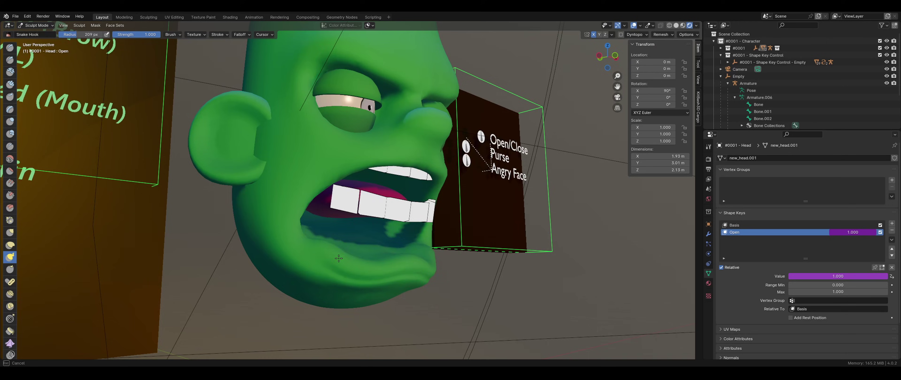
pyautogui.moveTo(370, 249); pyautogui.dragTo(345, 265, button='middle')
pyautogui.moveTo(454, 255); pyautogui.dragTo(420, 239, button='middle')
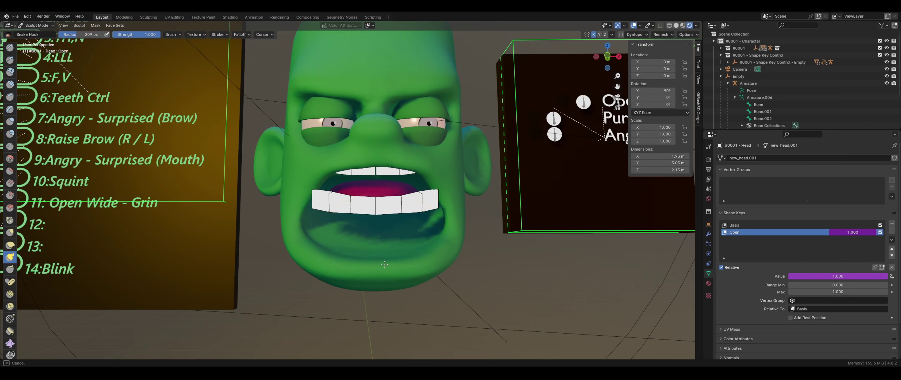
pyautogui.moveTo(384, 265); pyautogui.dragTo(404, 191, button='middle')
pyautogui.click(26, 25)
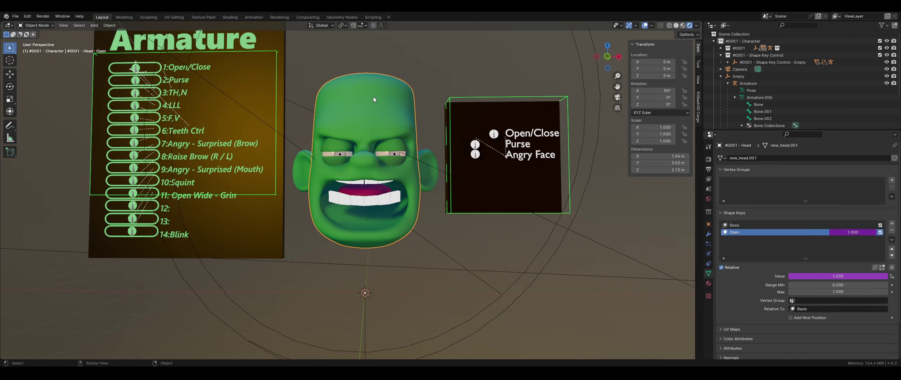
pyautogui.click(38, 34)
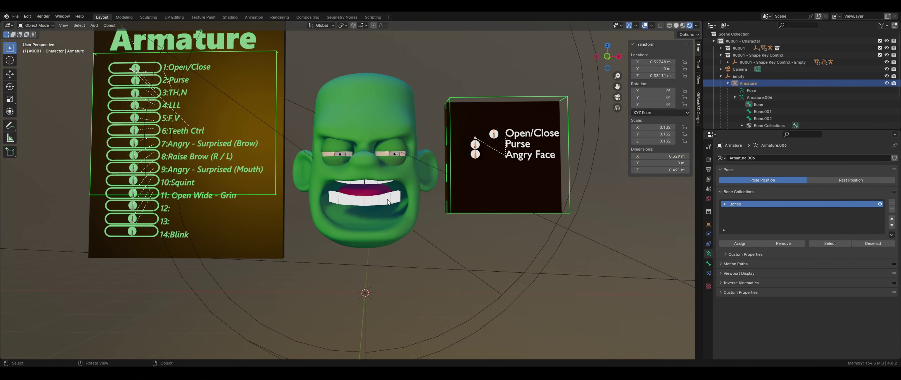
# Step: Copy the driver of the head's Open shape key, add Basis and Open keys to the bottom teeth, and paste the driver onto Open
pyautogui.click(406, 230)
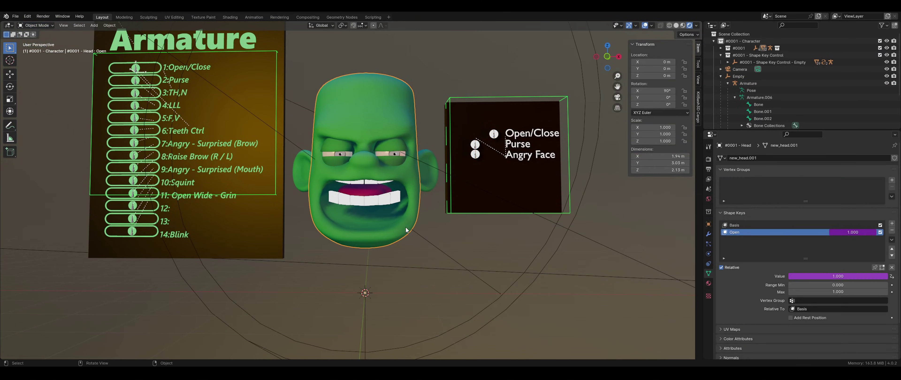
pyautogui.rightClick(859, 233)
pyautogui.click(361, 203)
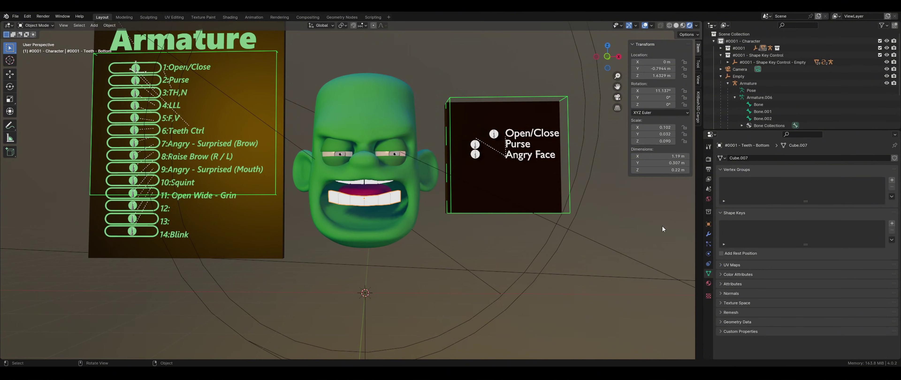
pyautogui.click(893, 223)
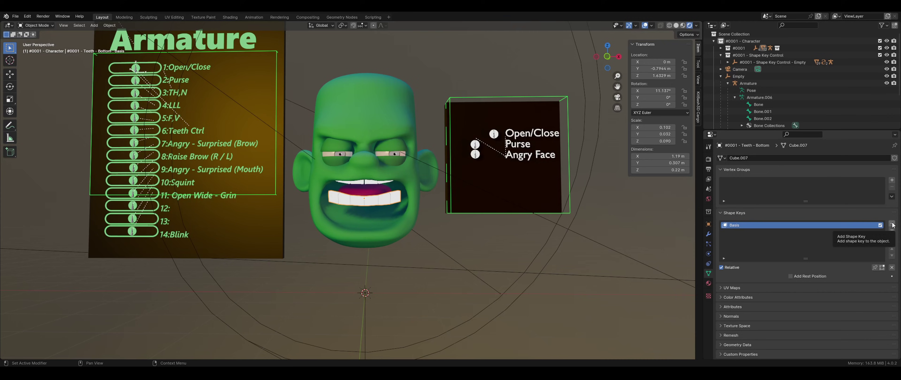
pyautogui.click(892, 224)
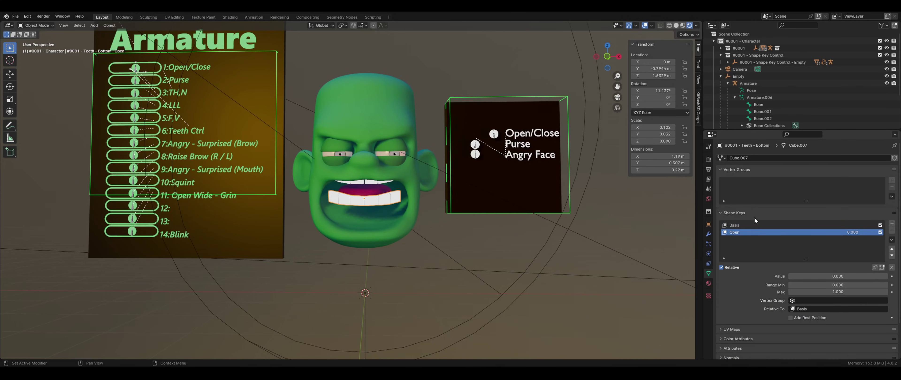
pyautogui.rightClick(850, 231)
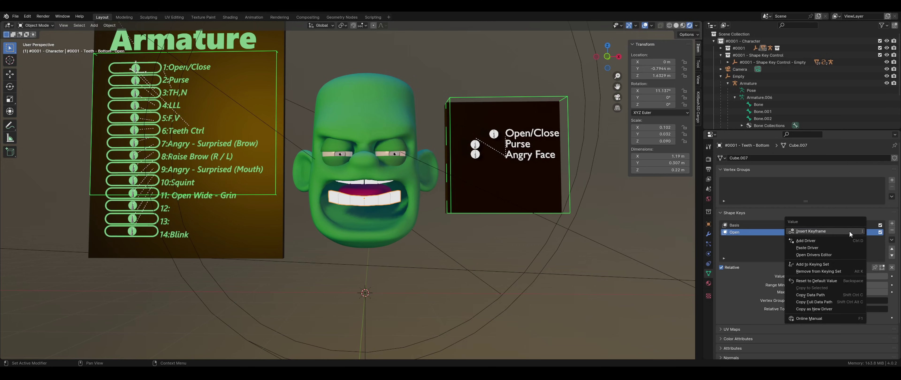
pyautogui.click(834, 247)
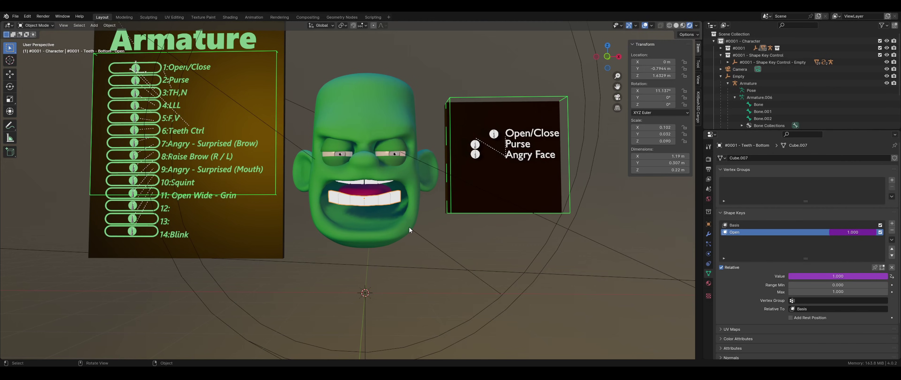
# Step: Lower the bottom teeth along Z in Edit Mode to fit the open jaw in the Open shape key
pyautogui.scroll(2, 409, 227)
pyautogui.press('Tab')
pyautogui.press('z')
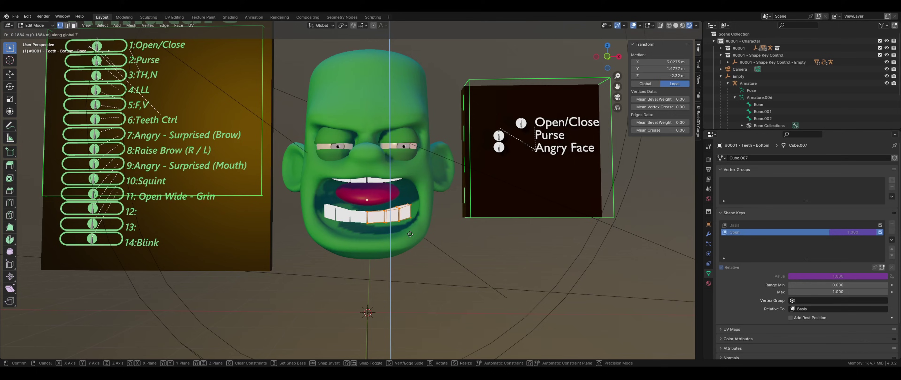
pyautogui.click(410, 249)
pyautogui.moveTo(409, 249); pyautogui.dragTo(363, 198, button='middle')
pyautogui.press('g')
pyautogui.press('z')
pyautogui.click(398, 241)
pyautogui.press('Tab')
# Step: Add Basis and Open shape keys to the tongue and paste the copied driver onto its Open value
pyautogui.click(374, 200)
pyautogui.click(892, 224)
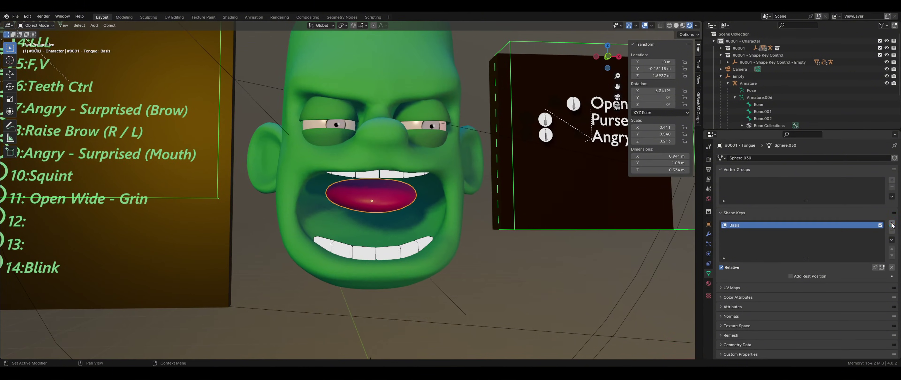
pyautogui.click(892, 223)
pyautogui.rightClick(854, 232)
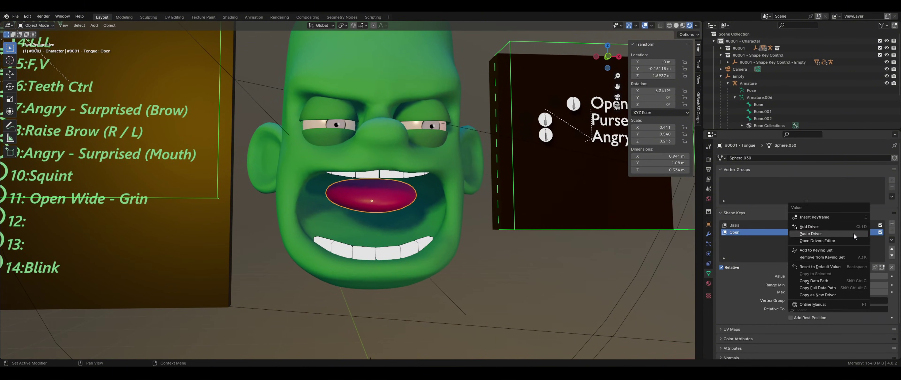
pyautogui.click(854, 235)
# Step: Lower the tongue's mesh along Z toward the bottom teeth for its Open shape
pyautogui.press('Tab')
pyautogui.moveTo(442, 200); pyautogui.dragTo(472, 212, button='middle')
pyautogui.press('g')
pyautogui.press('z')
pyautogui.click(472, 251)
pyautogui.scroll(3, 472, 252)
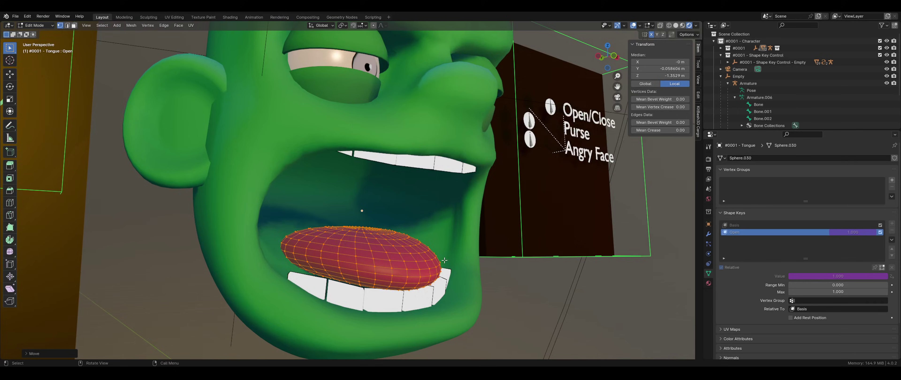
# Step: Shift the tongue's mesh along Y and rotate it to rest behind the bottom teeth, and return to Object Mode
pyautogui.press('g')
pyautogui.press('y')
pyautogui.moveTo(455, 251); pyautogui.dragTo(471, 263, button='middle')
pyautogui.click(451, 259)
pyautogui.press('r')
pyautogui.click(461, 289)
pyautogui.moveTo(461, 288); pyautogui.dragTo(441, 196, button='middle')
pyautogui.press('Tab')
pyautogui.scroll(-6, 396, 260)
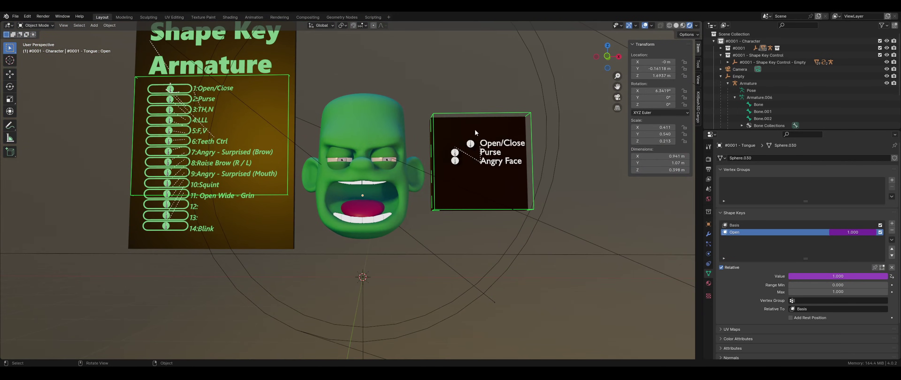
# Step: Slide the Open/Close bone to X -2.5 m in Pose Mode and return to Object Mode
pyautogui.click(470, 145)
pyautogui.click(51, 25)
pyautogui.click(35, 49)
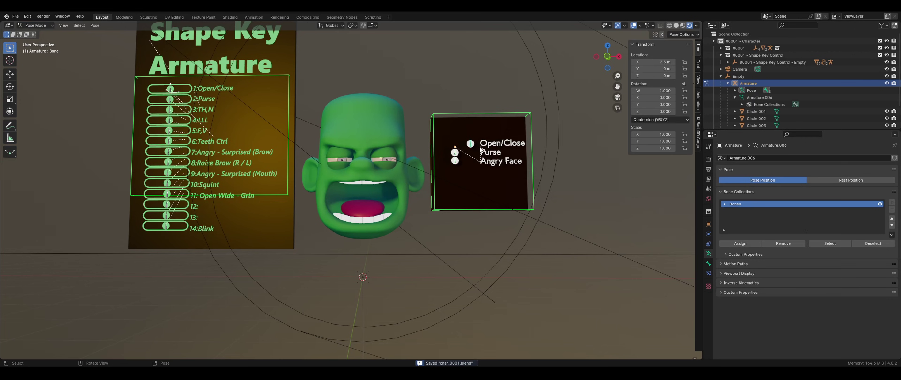
pyautogui.press('g')
pyautogui.click(426, 161)
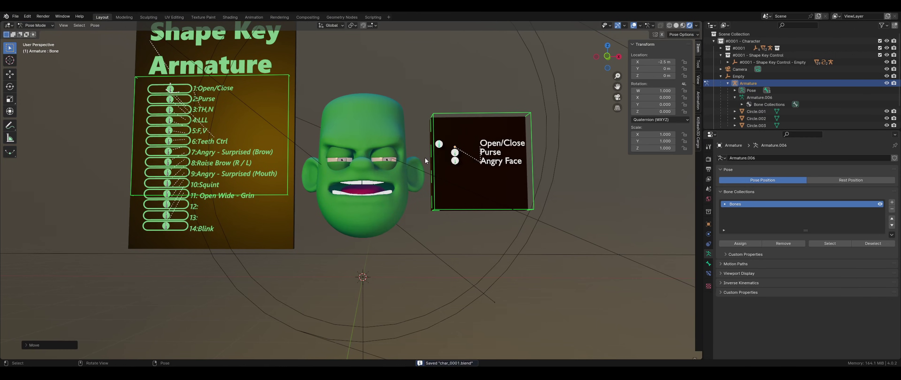
pyautogui.click(31, 25)
pyautogui.click(35, 32)
# Step: Add a Close shape key to the head, paste the driver onto it, and adjust the driver to give 1.000 at the bone's current position
pyautogui.scroll(3, 367, 174)
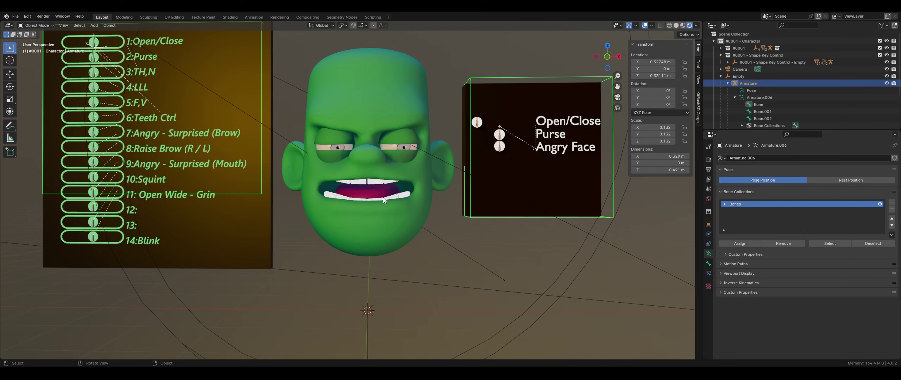
pyautogui.click(385, 212)
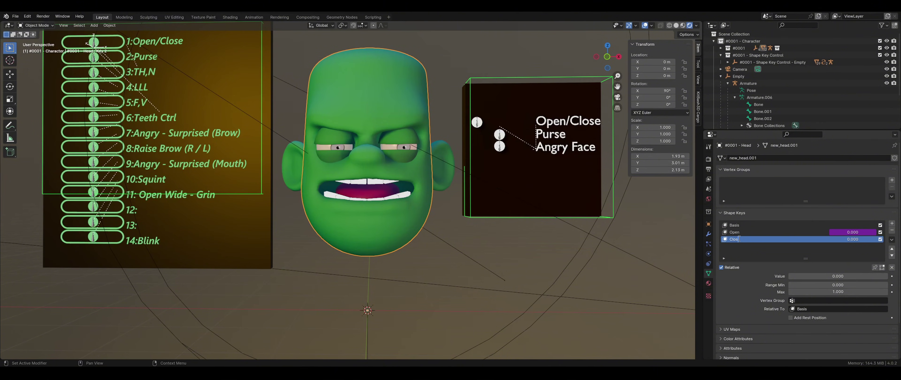
pyautogui.rightClick(850, 241)
pyautogui.click(843, 240)
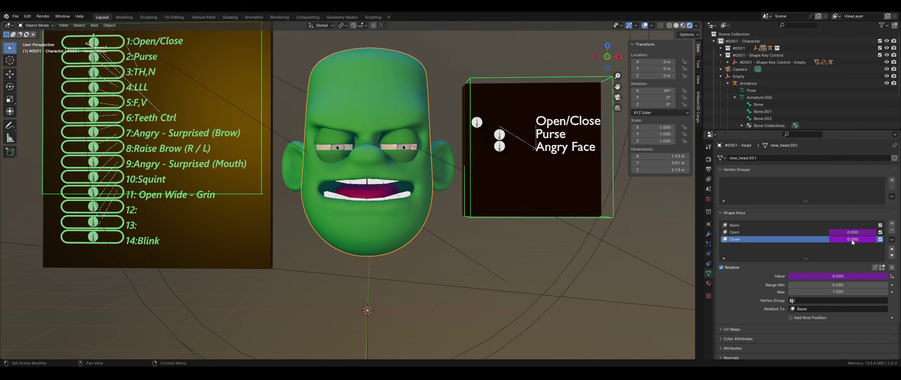
pyautogui.click(851, 241)
pyautogui.click(845, 240)
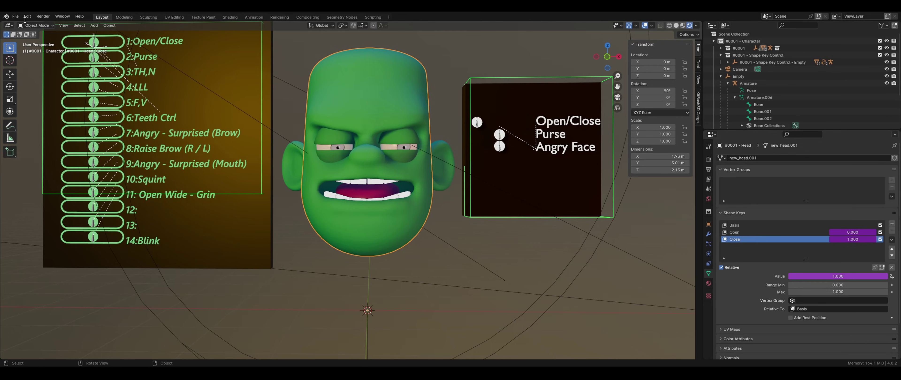
# Step: Sculpt the Close shape by bringing the lips together over the teeth with the Grab and Inflate/Deflate brushes
pyautogui.click(39, 49)
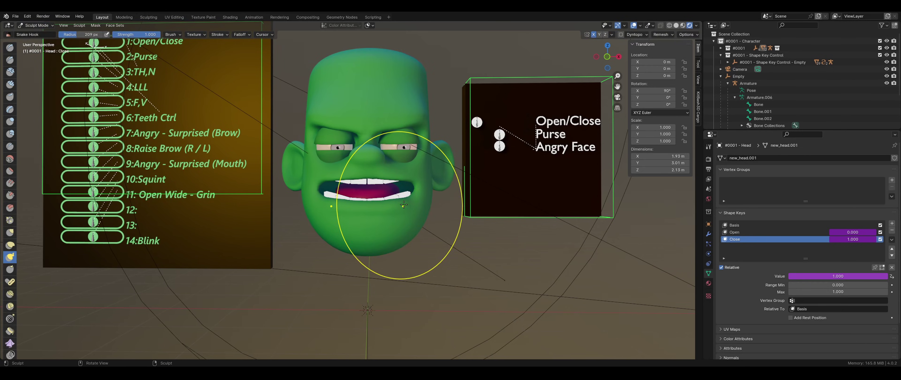
pyautogui.click(10, 234)
pyautogui.scroll(5, 462, 218)
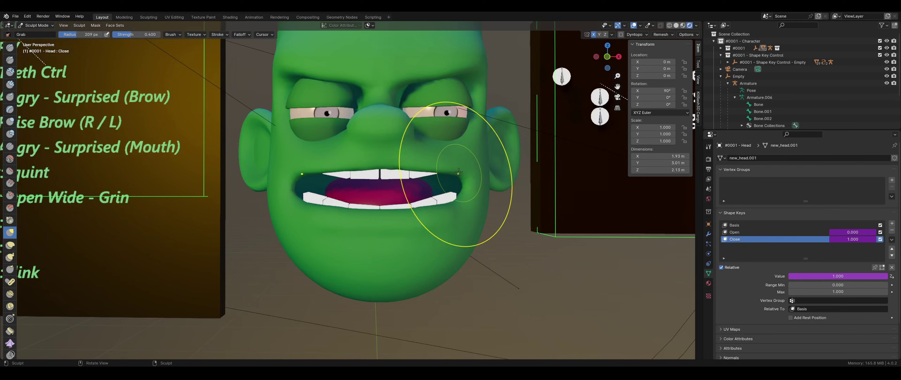
pyautogui.moveTo(462, 218); pyautogui.dragTo(440, 220, button='middle')
pyautogui.moveTo(434, 180); pyautogui.dragTo(368, 175)
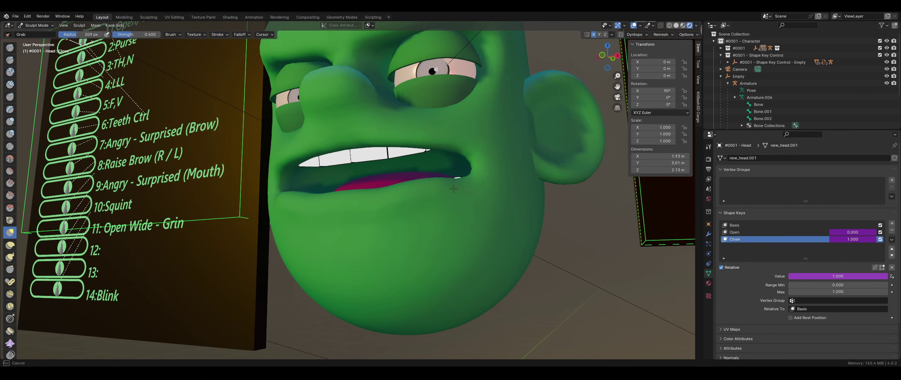
pyautogui.moveTo(460, 177); pyautogui.dragTo(332, 198, button='middle')
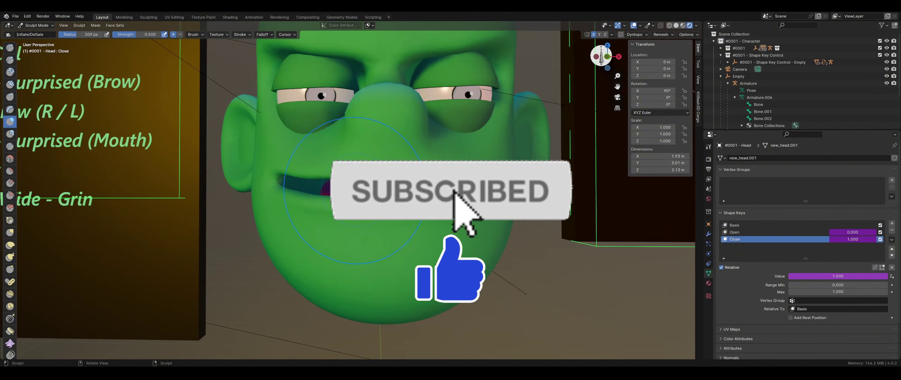
pyautogui.moveTo(315, 178)
pyautogui.mouseDown(button='middle')
pyautogui.moveTo(268, 176)
pyautogui.moveTo(471, 172)
pyautogui.moveTo(391, 177)
pyautogui.mouseUp(button='middle')
pyautogui.scroll(-4, 413, 173)
pyautogui.scroll(5, 412, 173)
pyautogui.scroll(-6, 413, 174)
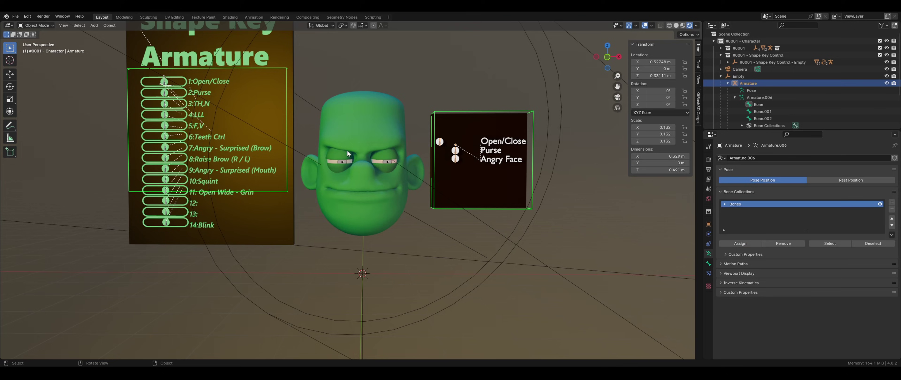
# Step: Return the Open/Close bone to its centre position and slide the Purse bone toward its label in Pose Mode
pyautogui.moveTo(455, 142); pyautogui.dragTo(485, 151)
pyautogui.rightClick(484, 151)
pyautogui.click(35, 25)
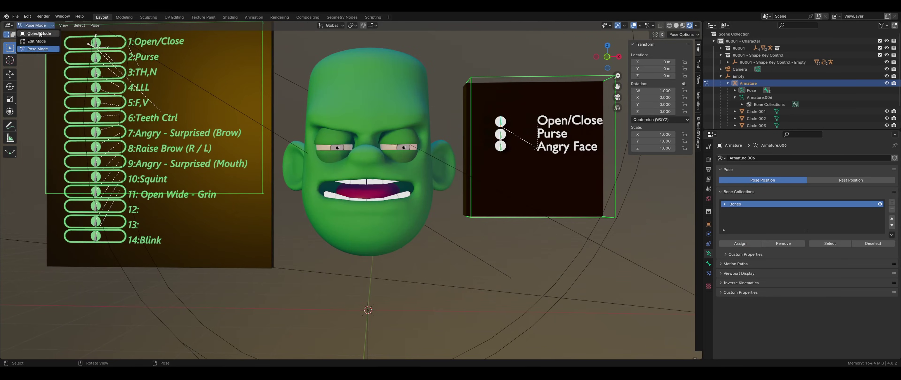
pyautogui.click(35, 34)
pyautogui.click(36, 25)
pyautogui.click(37, 48)
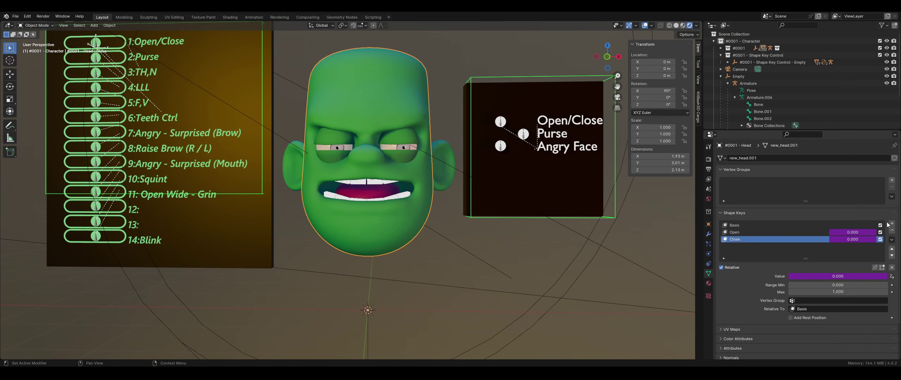
# Step: Name the head's new shape key Purse and drive its value from the Purse bone
pyautogui.write('Pu')
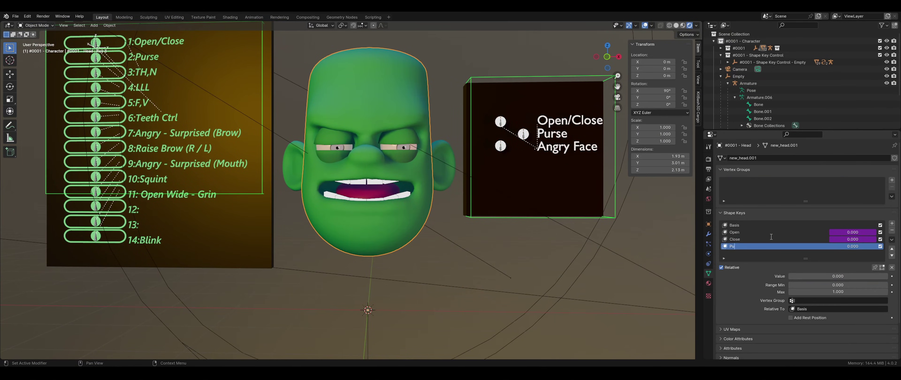
pyautogui.write('rse')
pyautogui.press('Return')
pyautogui.rightClick(843, 245)
pyautogui.click(839, 244)
pyautogui.rightClick(830, 245)
pyautogui.click(831, 251)
pyautogui.click(804, 234)
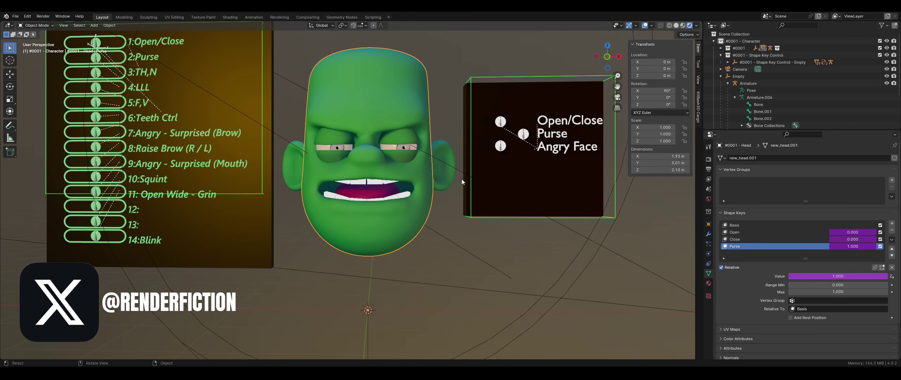